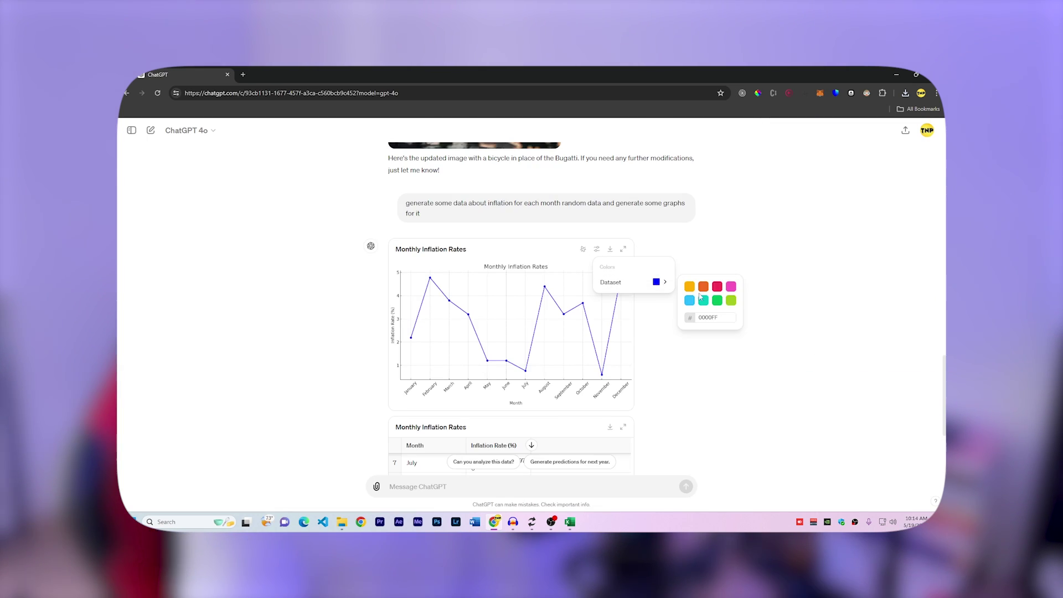
Download the monthly inflation line chart from its toolbar.
left_click(609, 248)
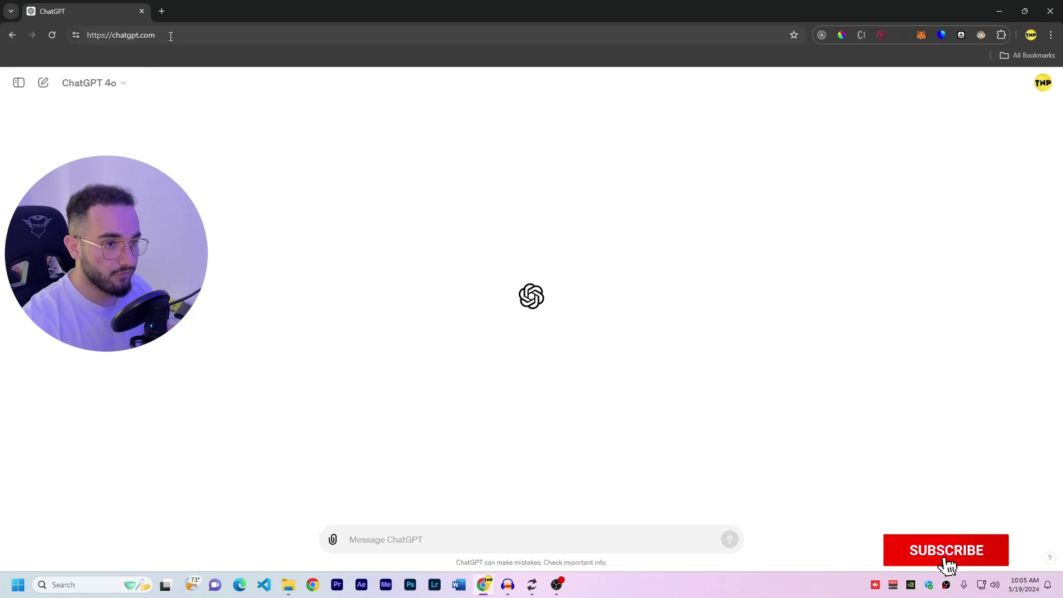
Select the chatgpt.com address, then open and close the model dropdown.
left_click(170, 37)
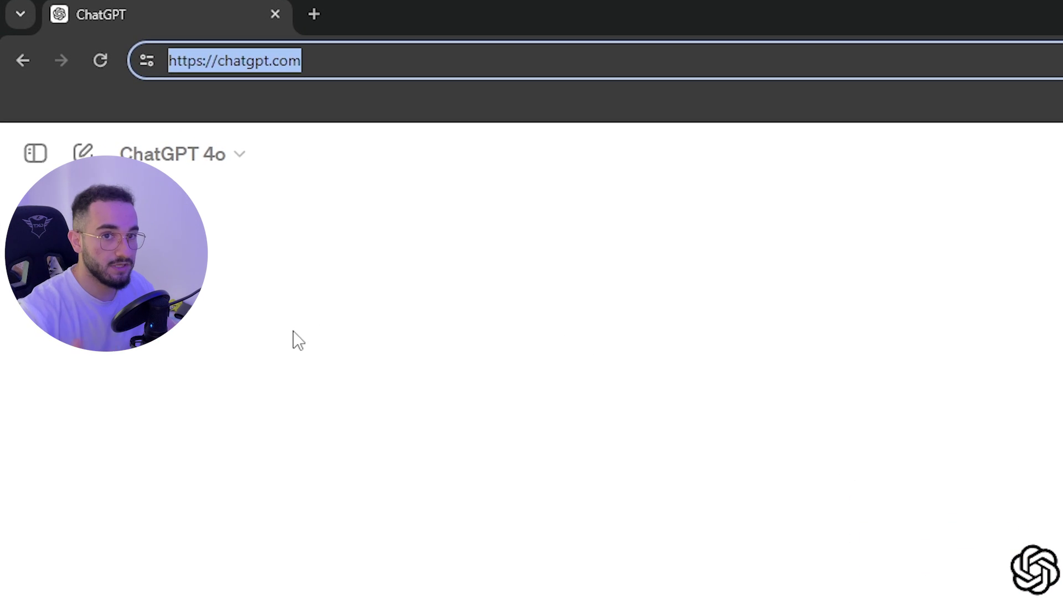
left_click(172, 154)
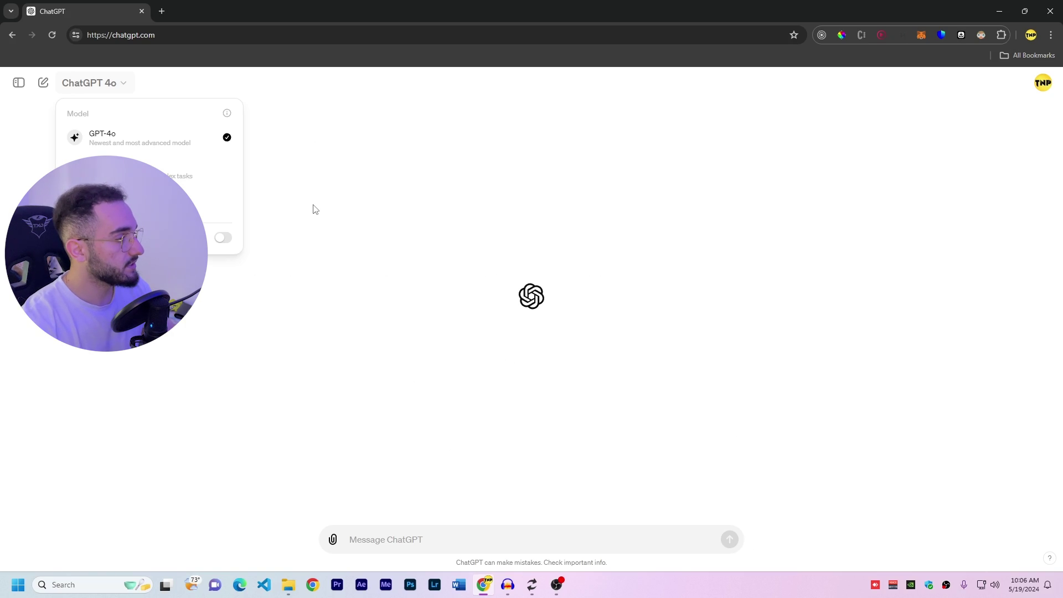
left_click(313, 209)
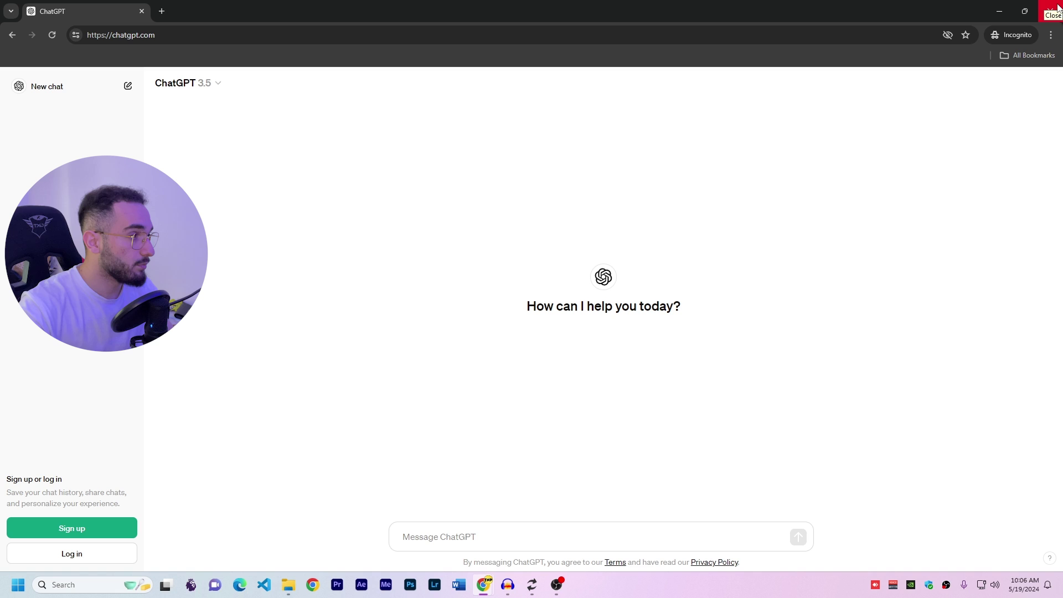
Close the incognito window and confirm GPT-4o is selected in the model list.
left_click(1050, 10)
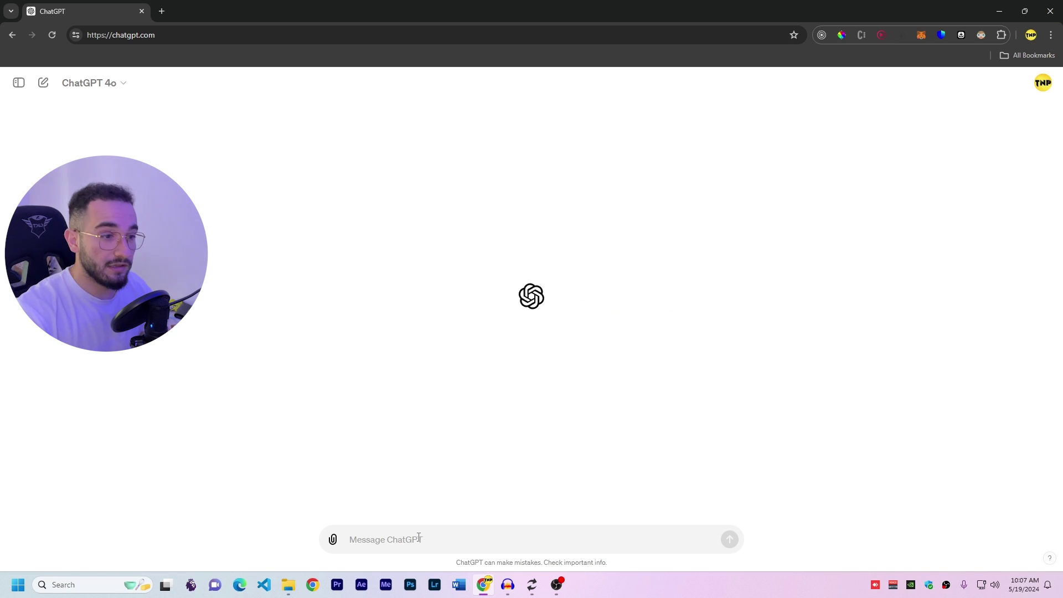
left_click(113, 83)
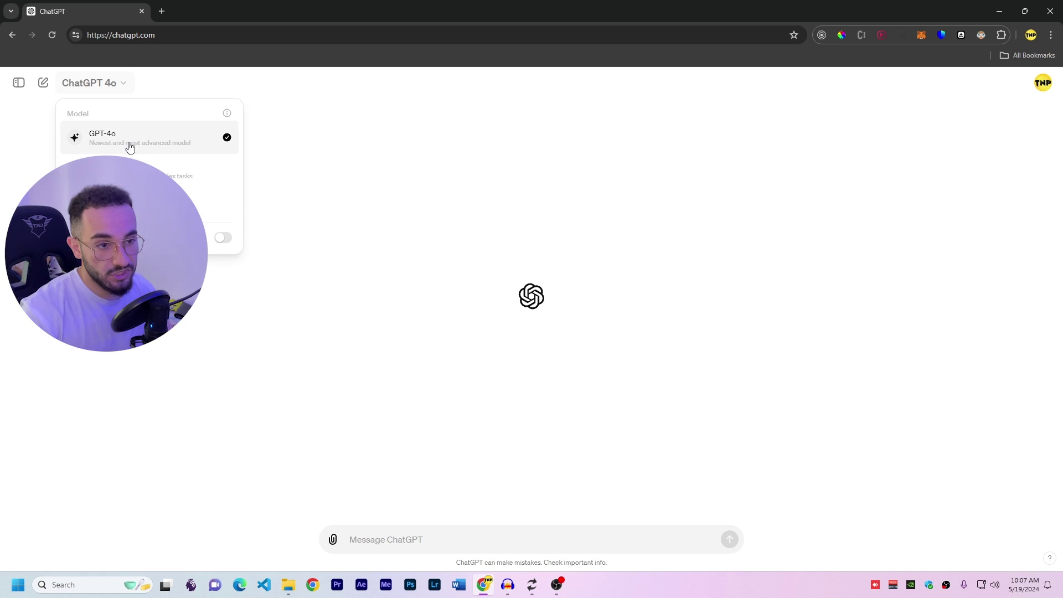
left_click(293, 178)
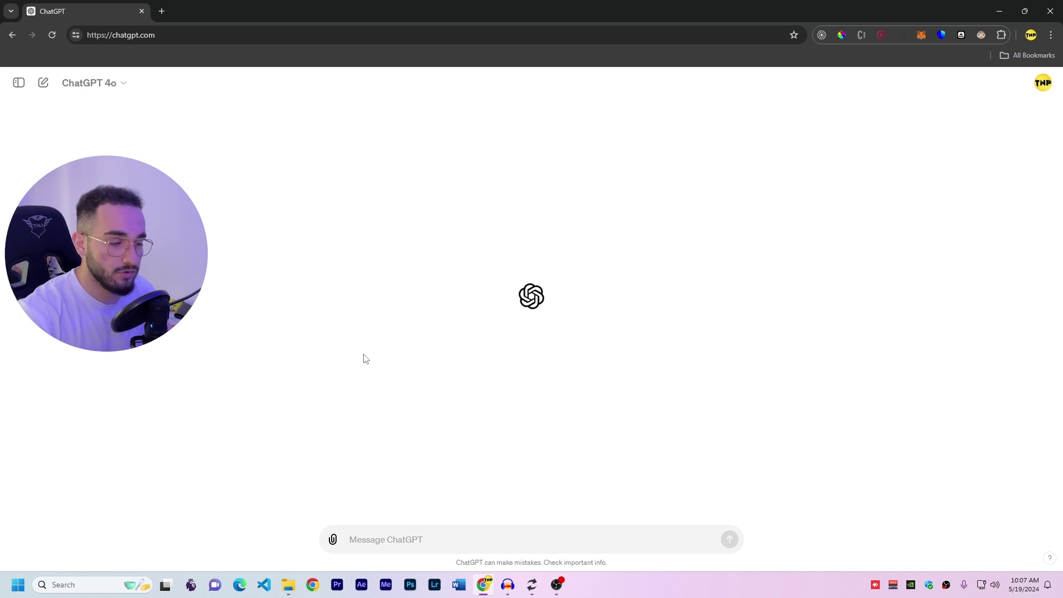
Pick Webshare 10 proxies.csv from the Documents folder in the file picker.
left_click(333, 541)
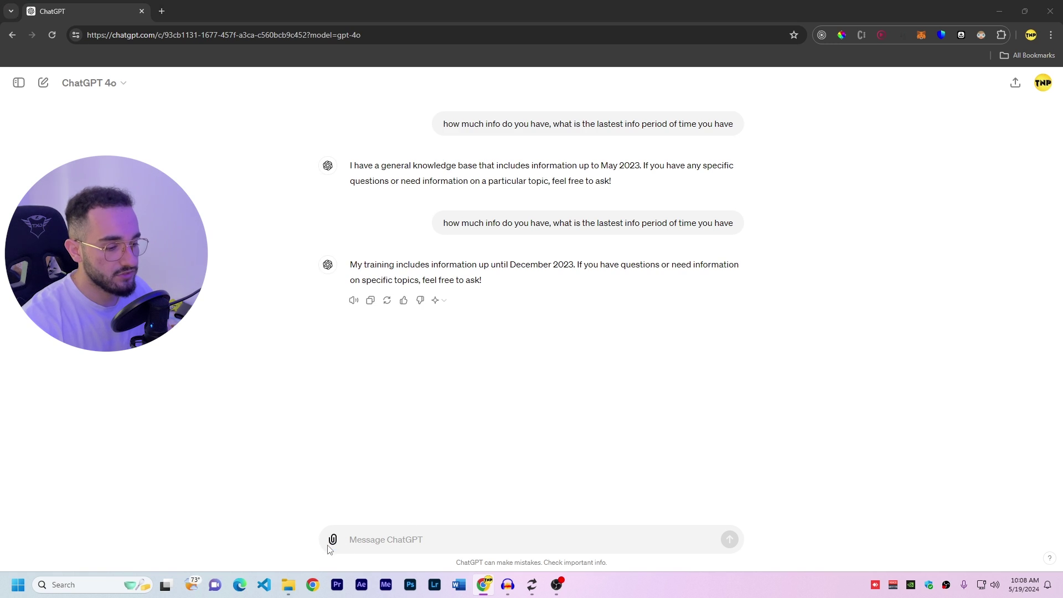
left_click_drag(527, 188, 512, 159)
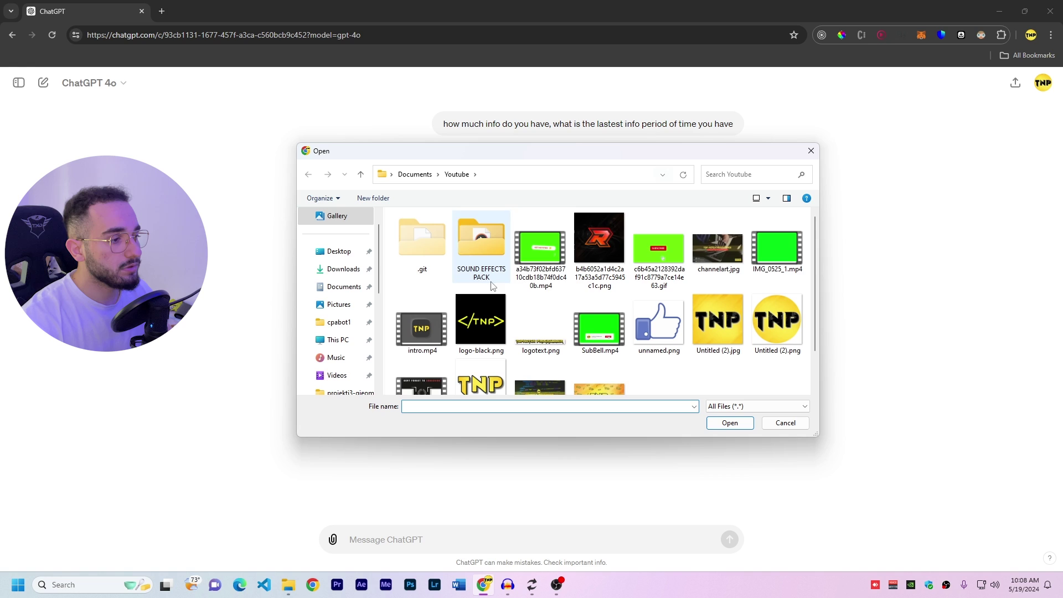
scroll(541, 332, "down", 1)
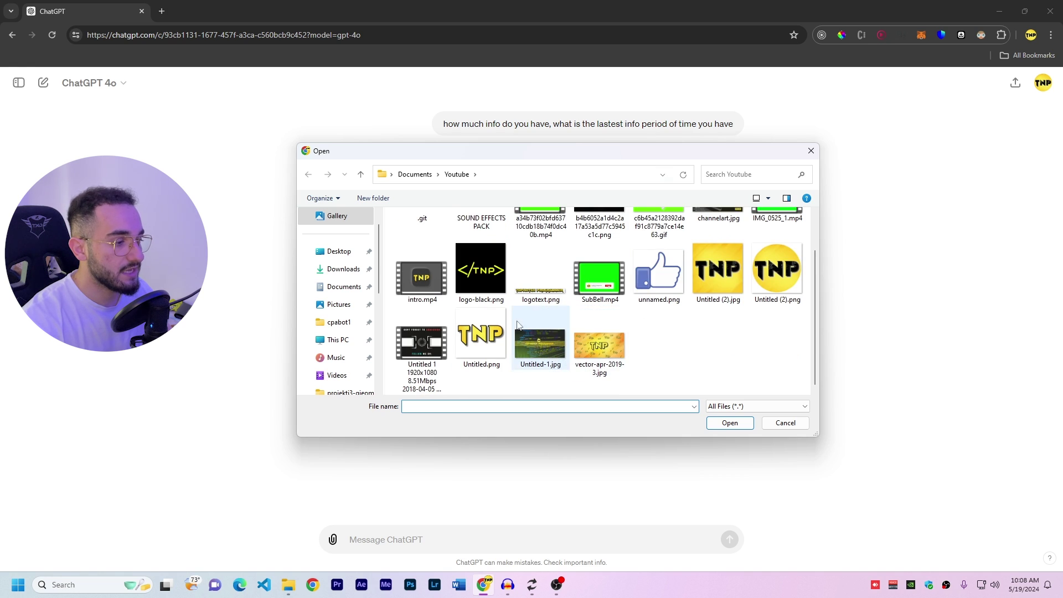
scroll(597, 232, "up", 1)
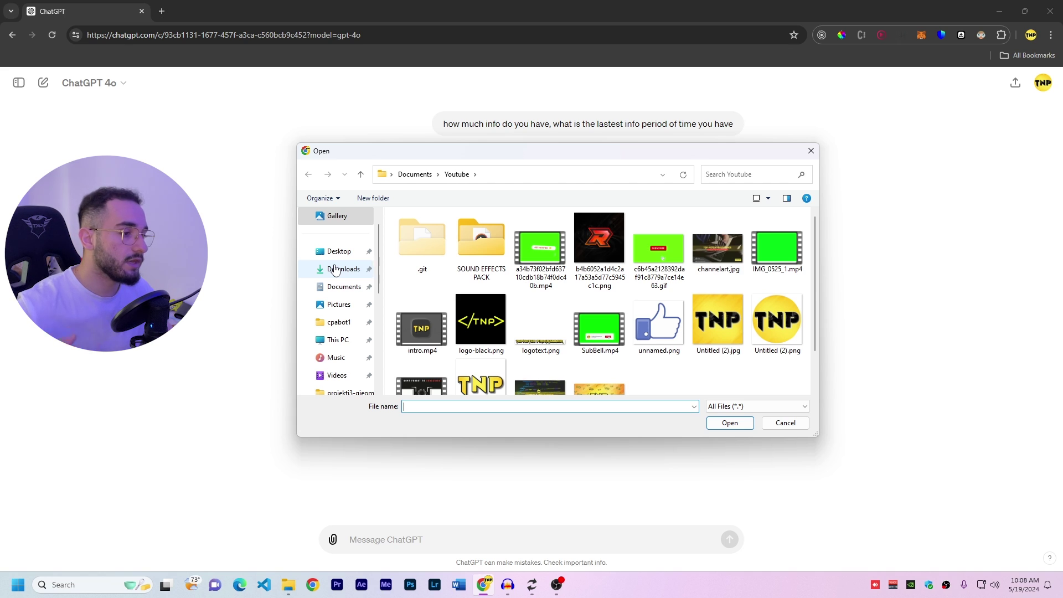
left_click(340, 289)
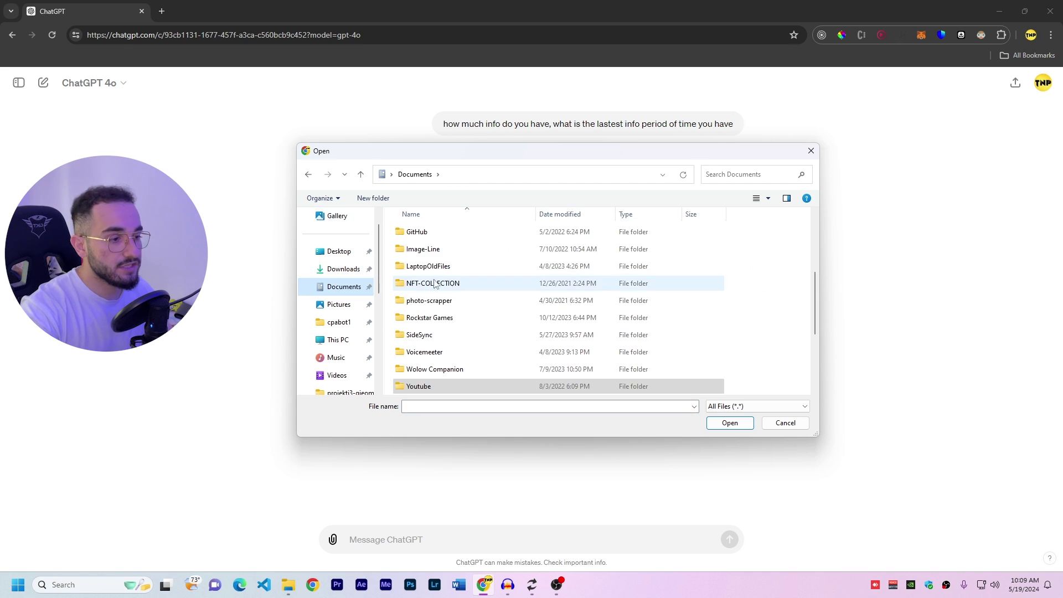
scroll(471, 321, "down", 4)
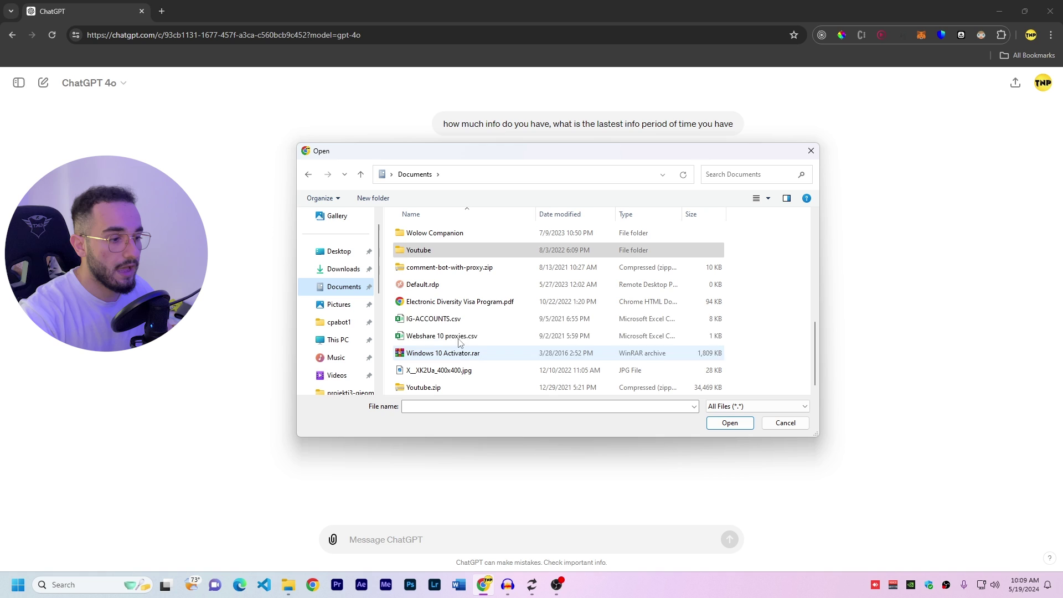
left_click(430, 339)
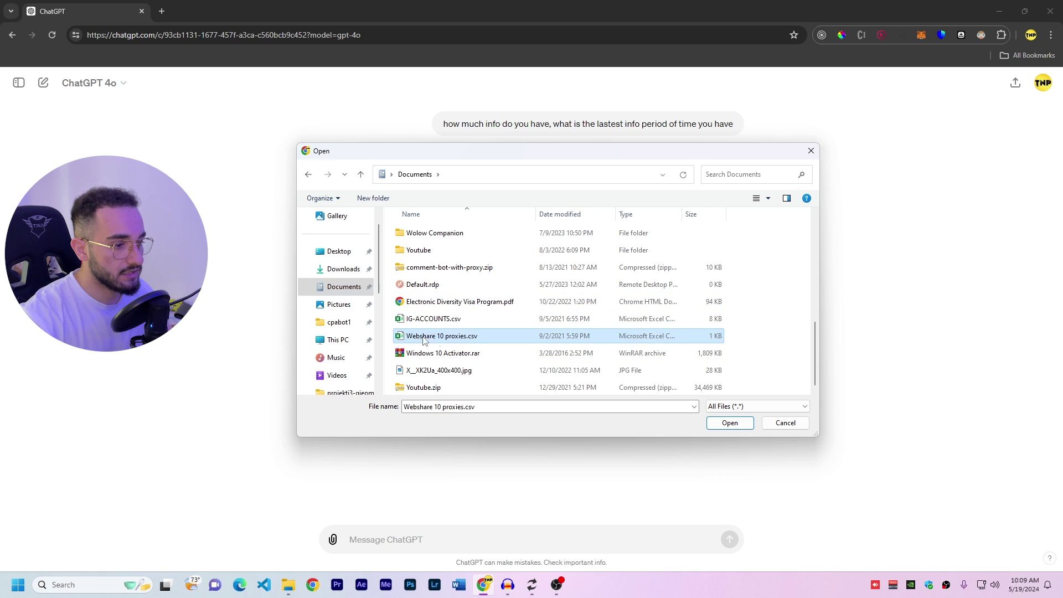
Attach the CSV and ask 'can you exploin whats inside'.
left_click(730, 423)
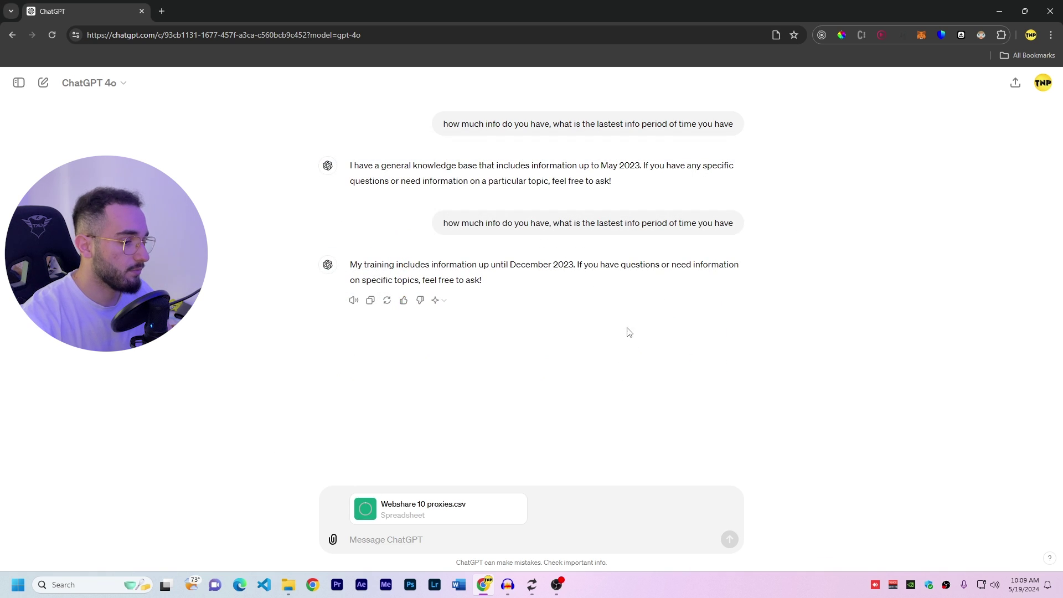
type("can you")
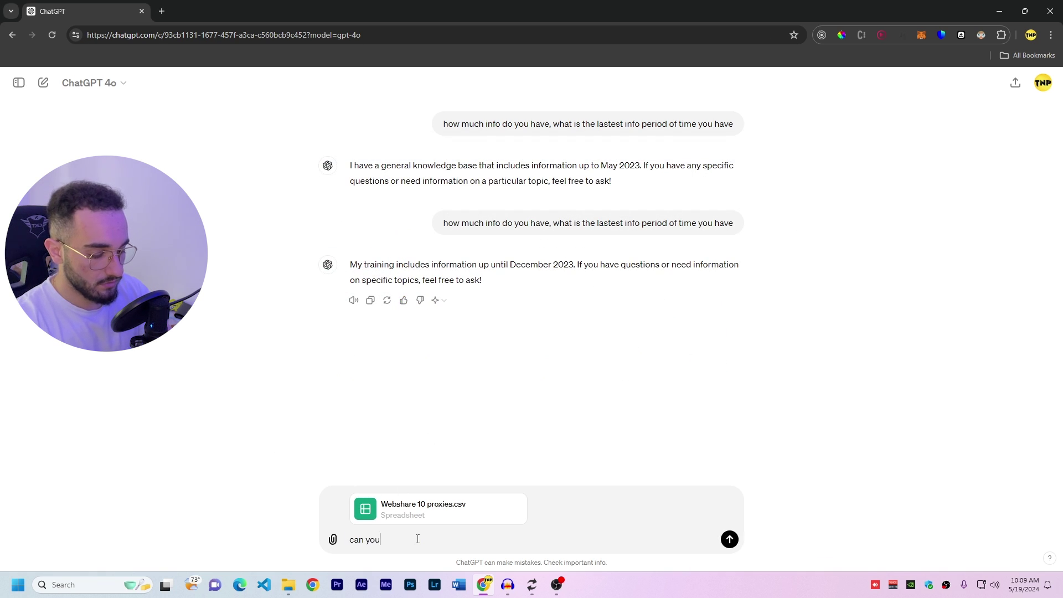
type(" exploin whats in")
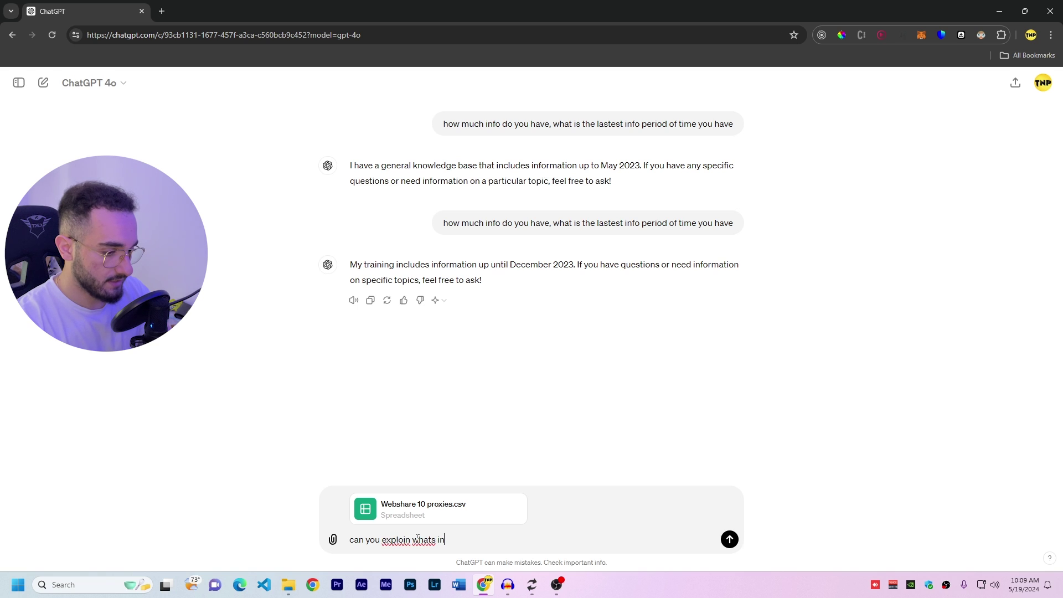
type("side")
key("Return")
Read through ChatGPT's explanation of the proxy list and its format line.
scroll(480, 343, "up", 6)
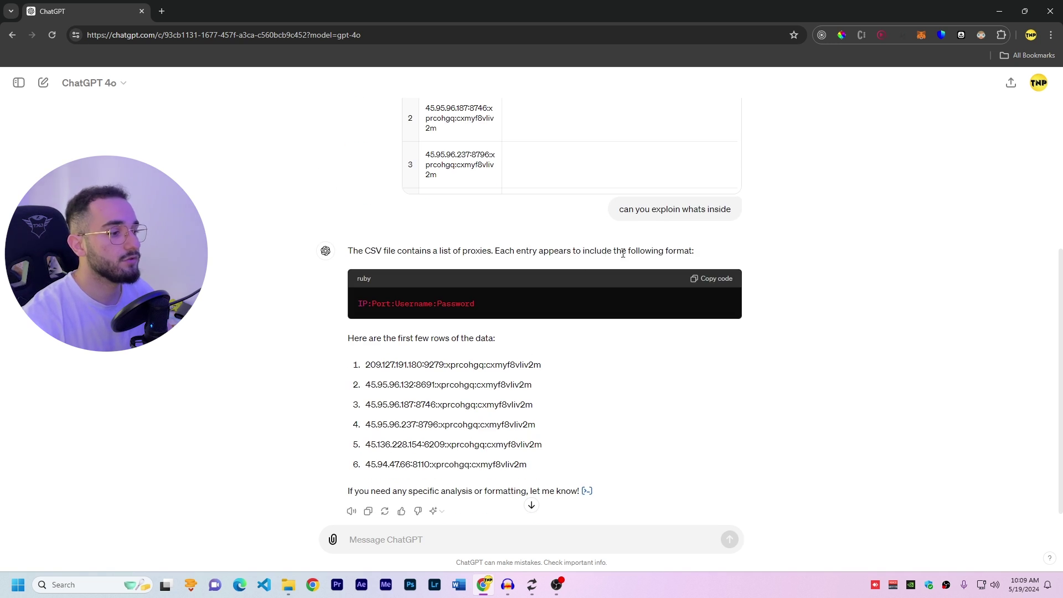
left_click_drag(354, 311, 498, 324)
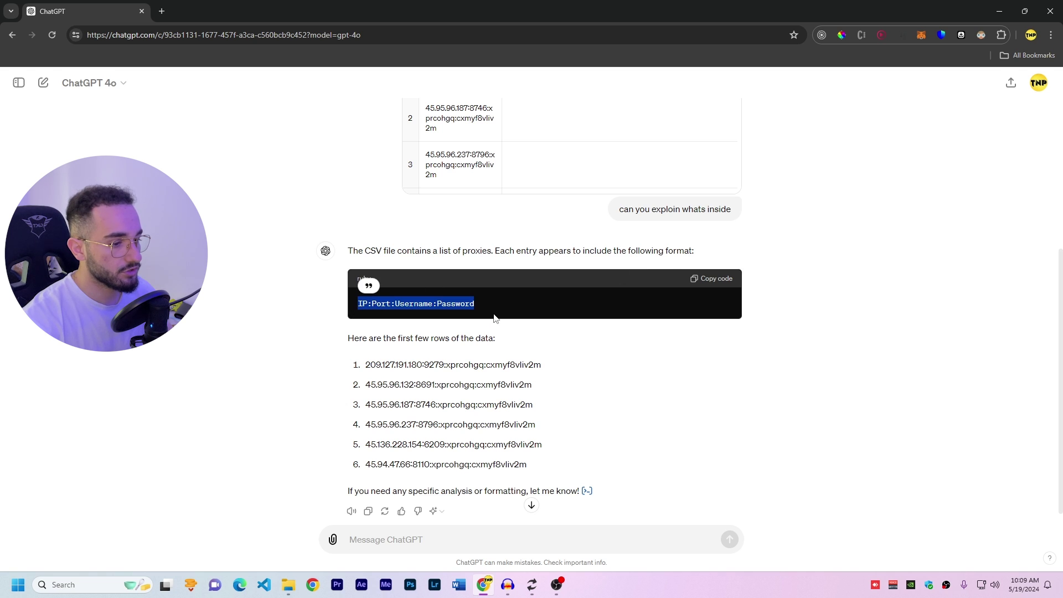
left_click(498, 324)
scroll(575, 388, "up", 1)
scroll(522, 396, "down", 2)
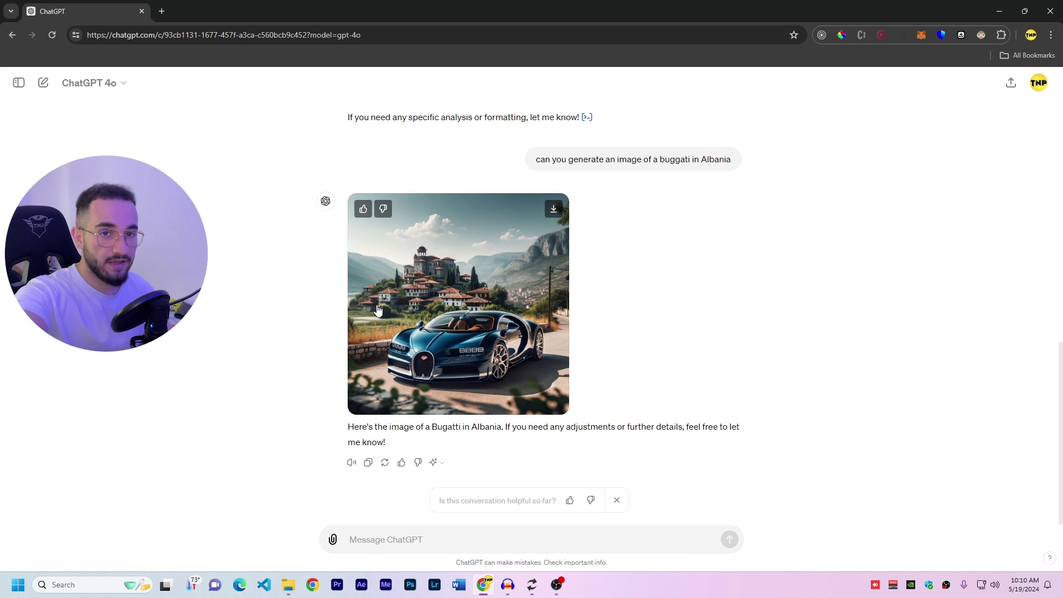
Open the Bugatti image in full view and dismiss the feedback prompt.
left_click(428, 318)
left_click(794, 85)
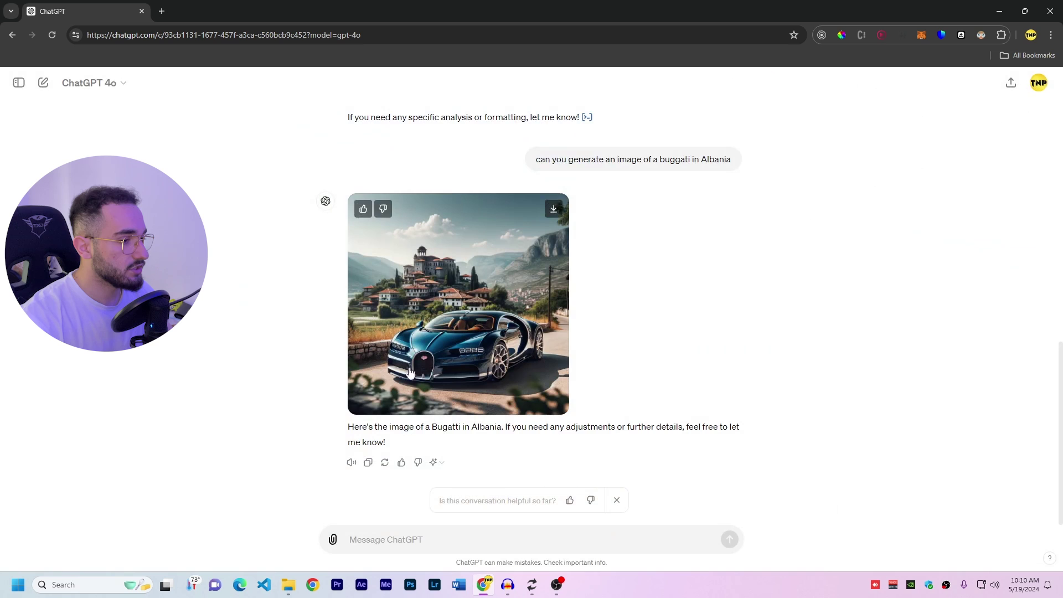
left_click(457, 286)
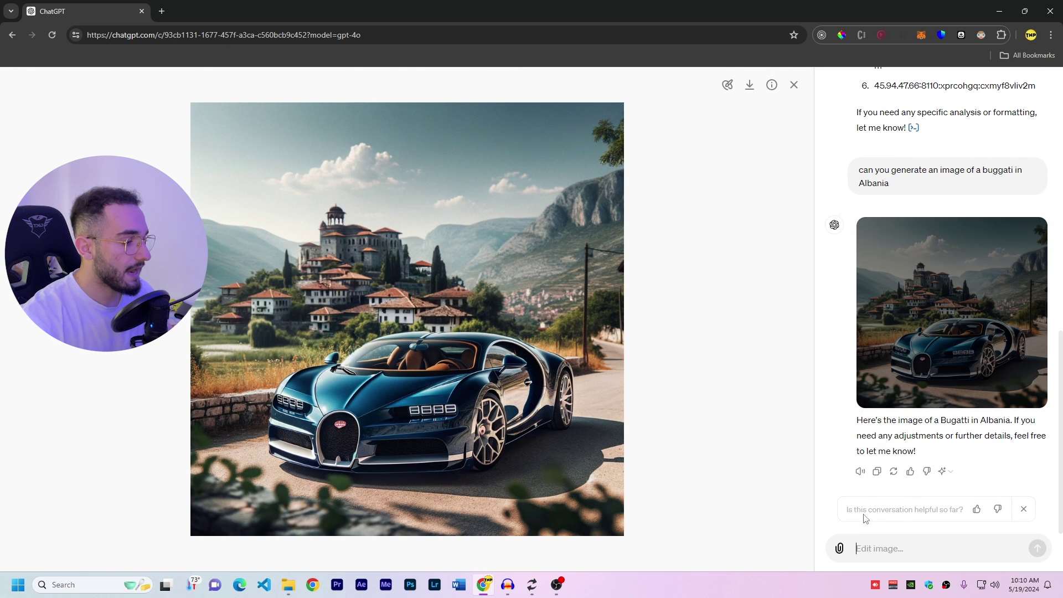
left_click(1024, 511)
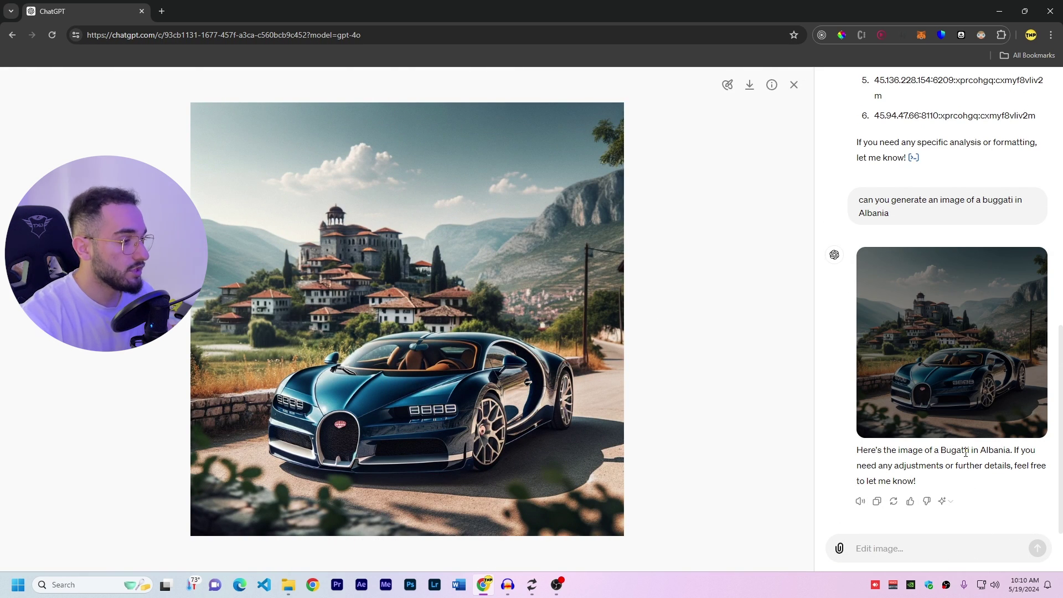
scroll(966, 453, "up", 5)
scroll(941, 332, "down", 5)
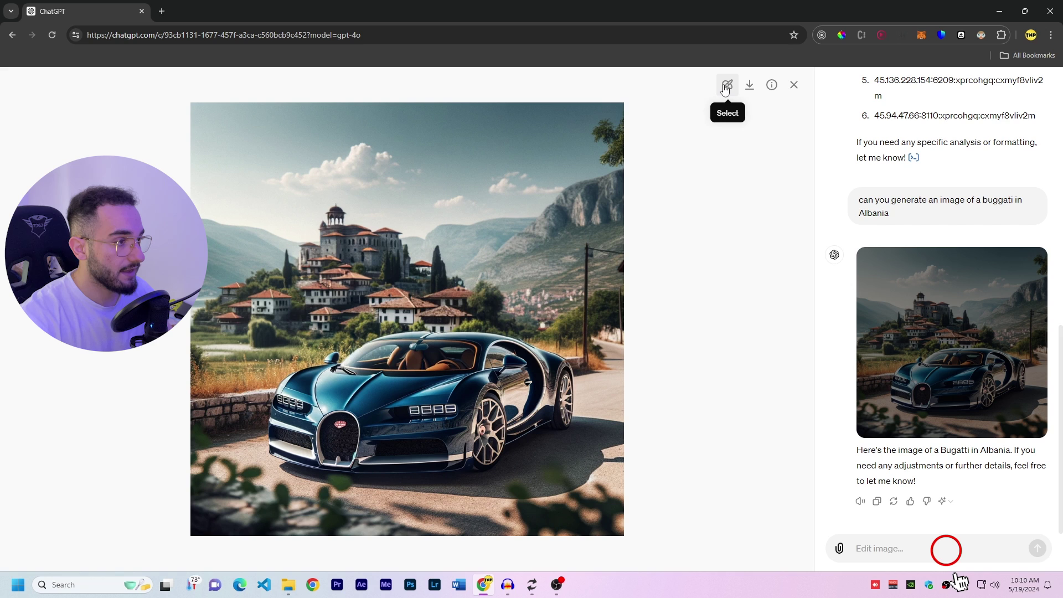
Adjust the selection brush size and paint over the car to mark it.
left_click(725, 89)
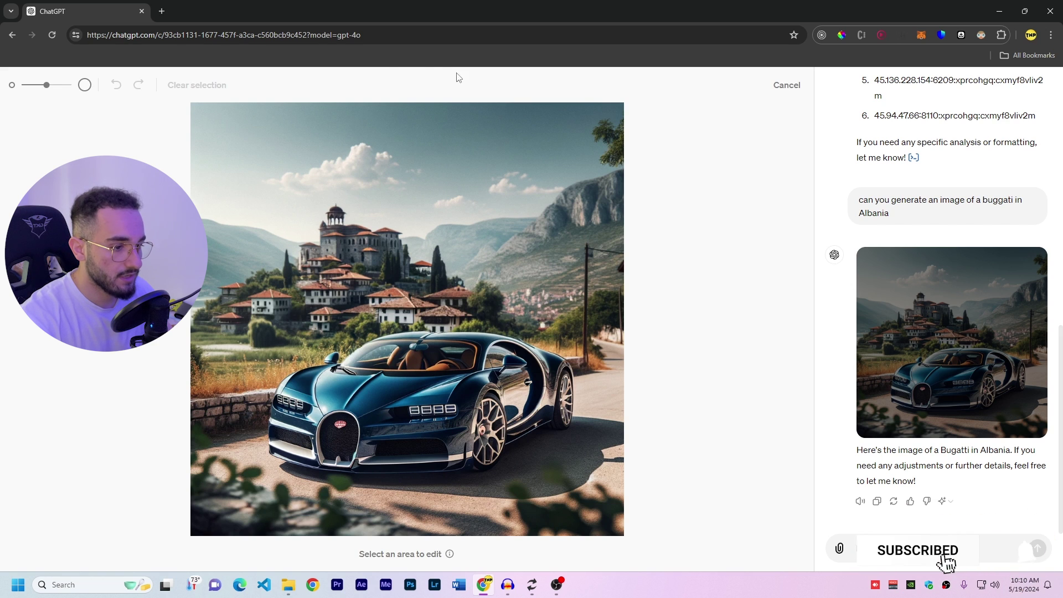
left_click_drag(47, 84, 50, 85)
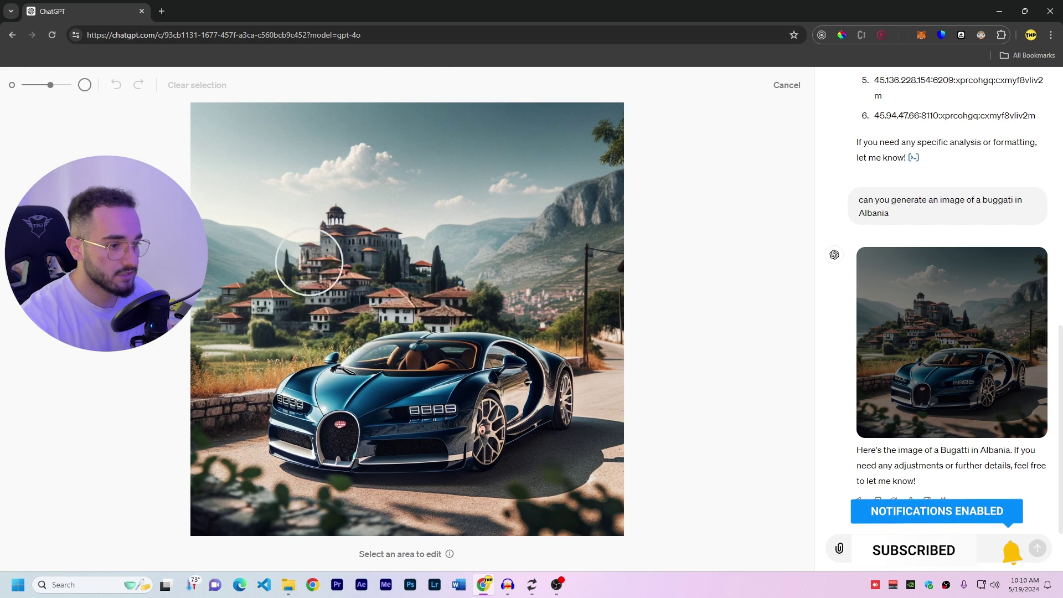
left_click(62, 87)
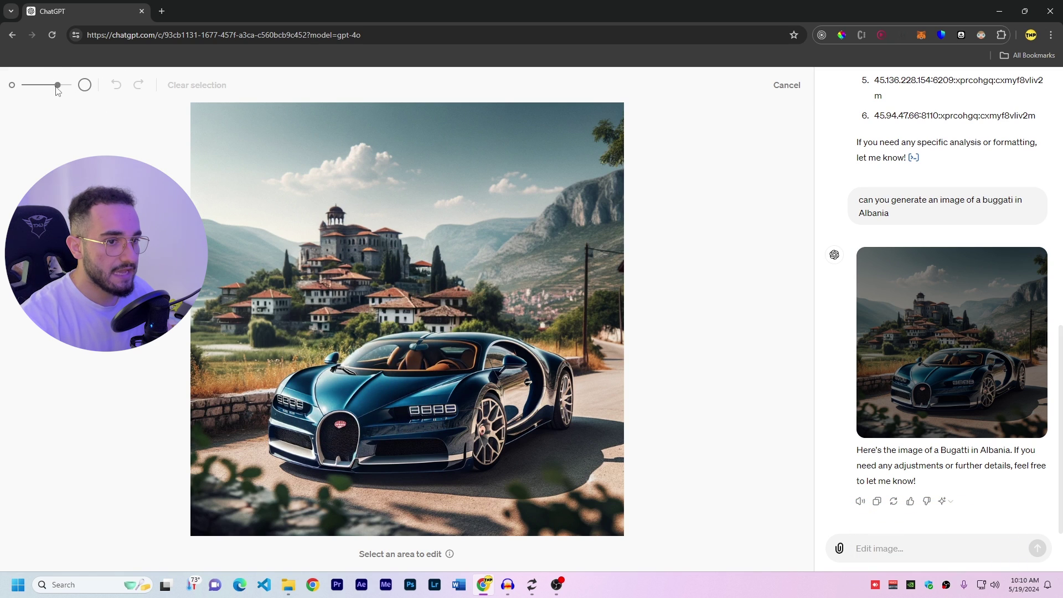
mouse_move(57, 88)
left_mouse_down()
mouse_move(25, 94)
mouse_move(67, 97)
left_mouse_up()
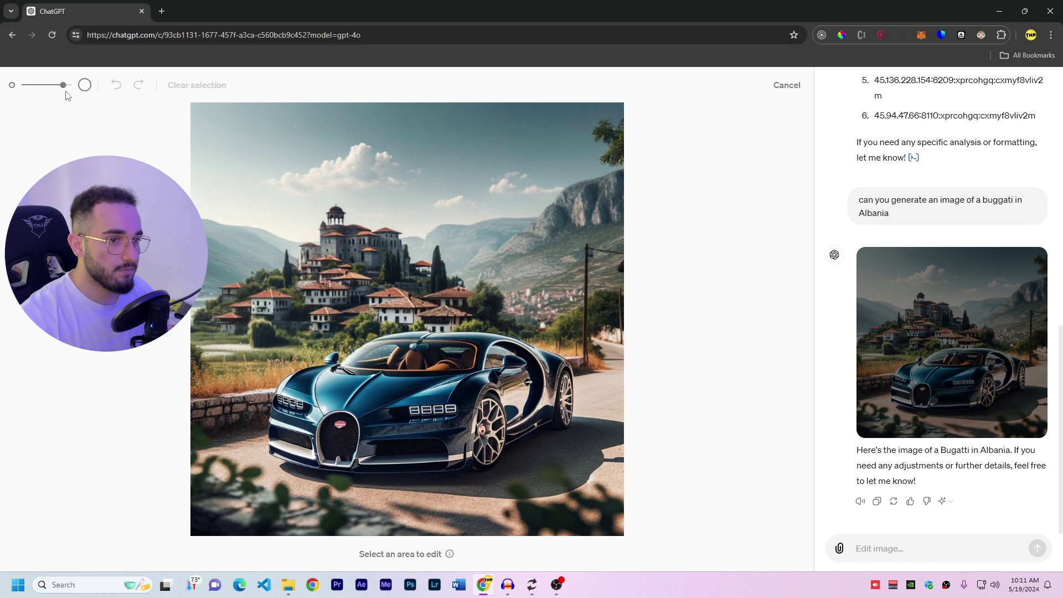
mouse_move(425, 363)
left_mouse_down()
mouse_move(321, 391)
mouse_move(304, 432)
mouse_move(463, 451)
mouse_move(563, 408)
mouse_move(541, 376)
mouse_move(441, 339)
mouse_move(405, 439)
mouse_move(550, 389)
mouse_move(453, 345)
mouse_move(336, 467)
mouse_move(540, 394)
mouse_move(388, 443)
mouse_move(446, 439)
mouse_move(450, 467)
mouse_move(545, 423)
mouse_move(560, 353)
mouse_move(367, 337)
mouse_move(280, 384)
mouse_move(346, 479)
left_mouse_up()
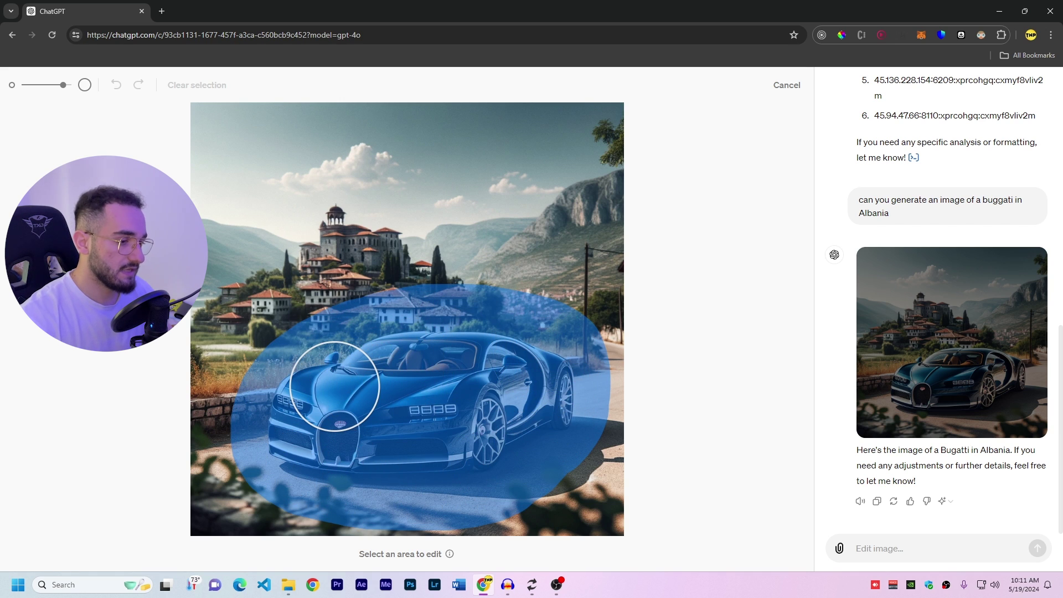
Finish masking the car and send 'can you replace this car with a bike'.
left_click_drag(334, 386, 369, 400)
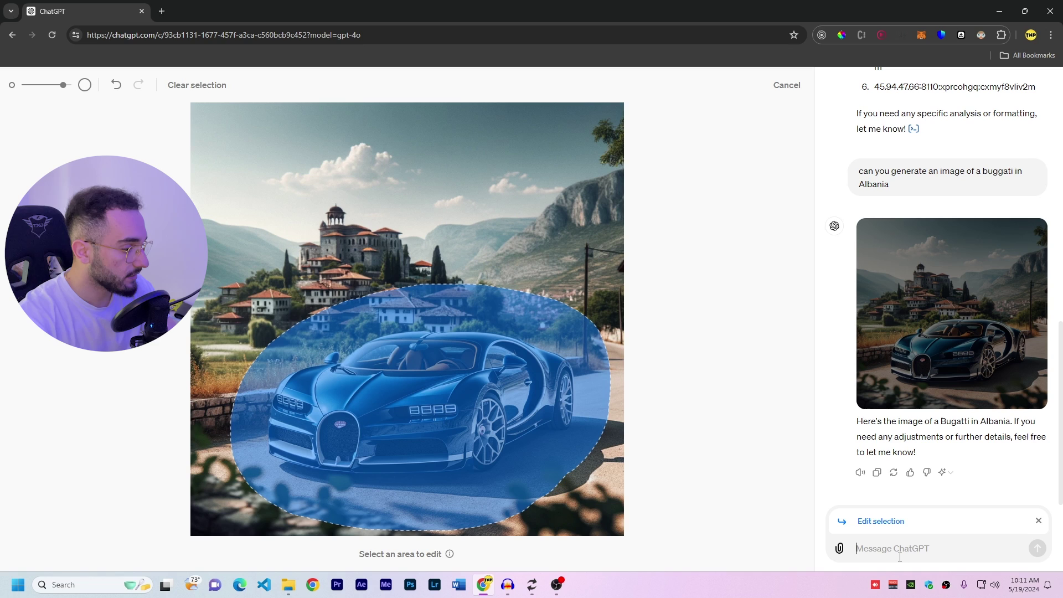
type("can yo")
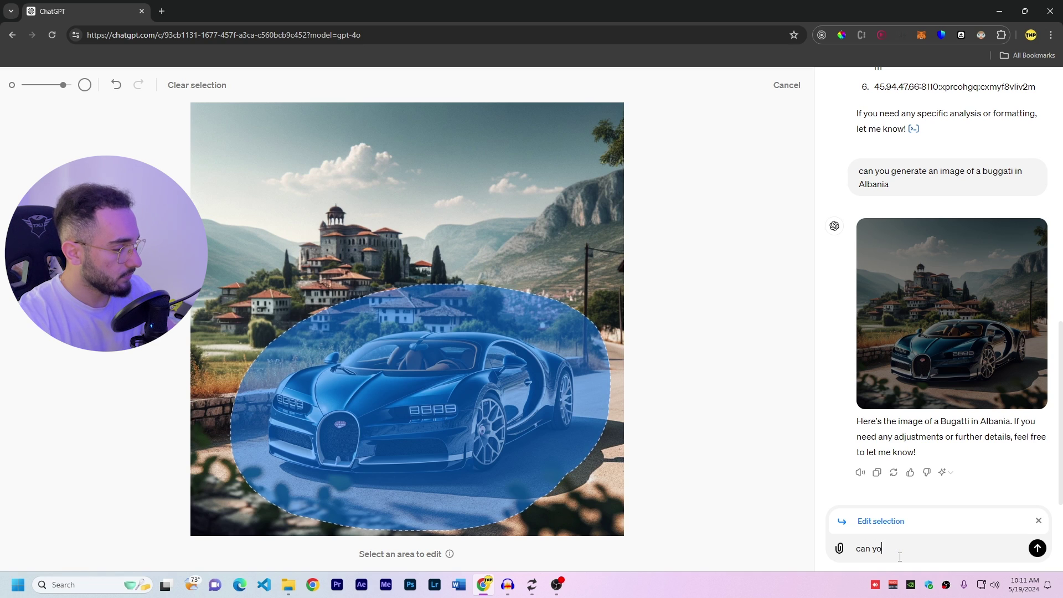
type("u replace this car with")
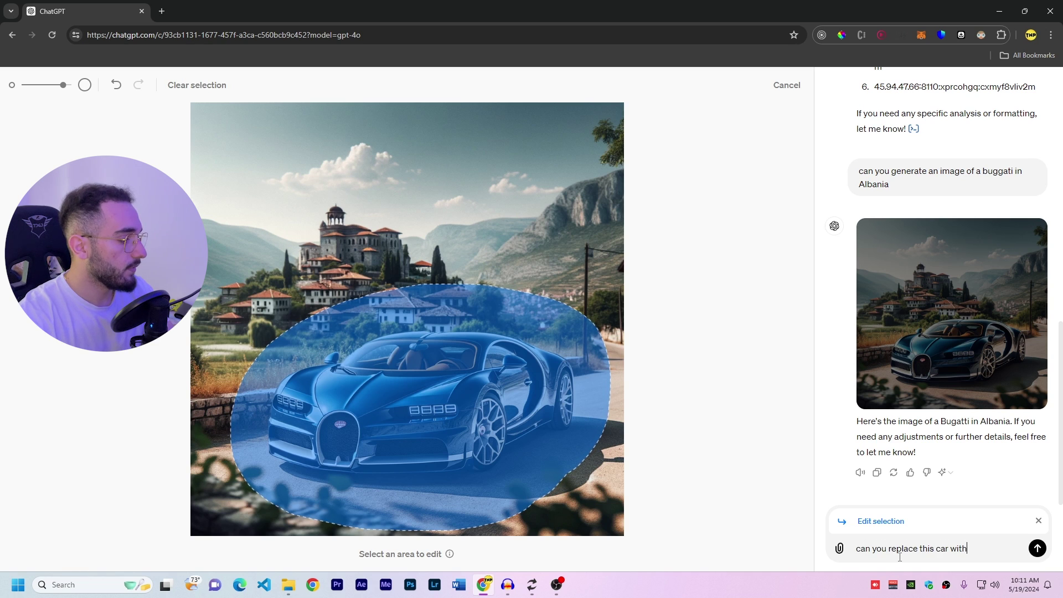
type(" a bike")
key("Return")
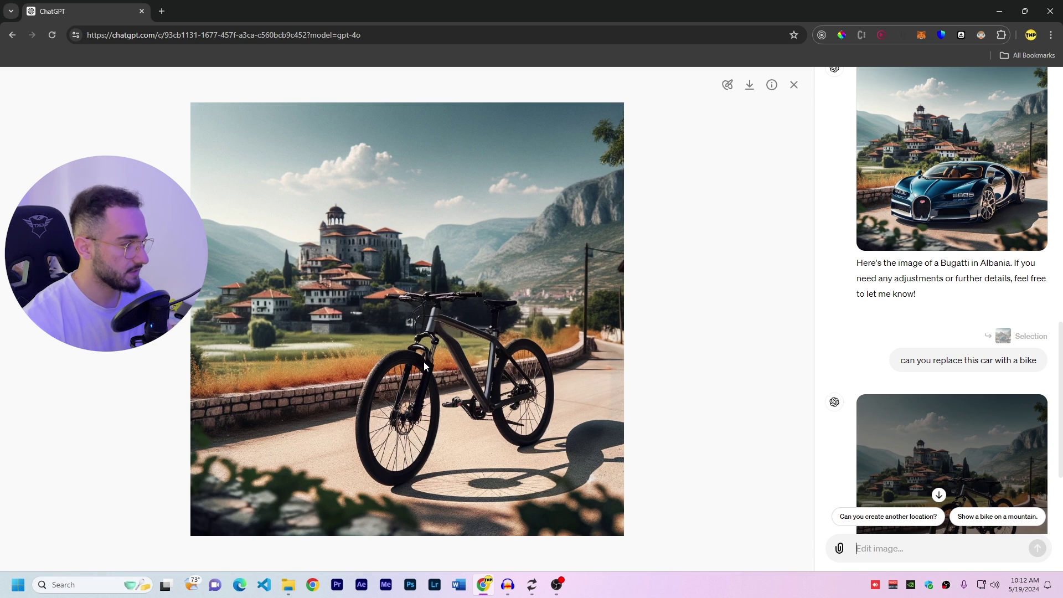
Review the edited bicycle image, then close the image editor.
scroll(877, 321, "up", 2)
scroll(877, 321, "up", 2)
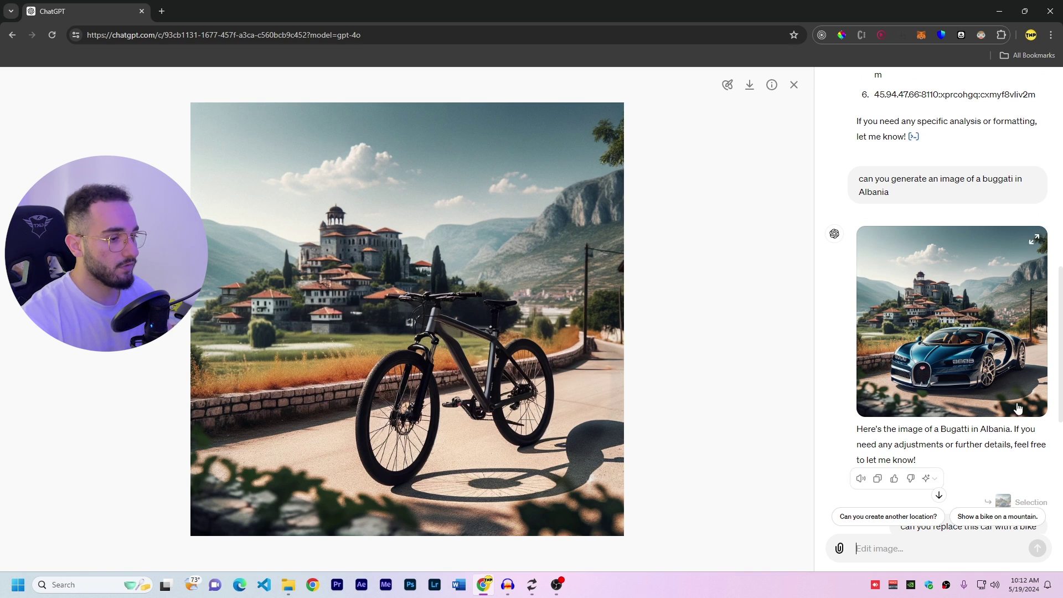
scroll(941, 443, "down", 8)
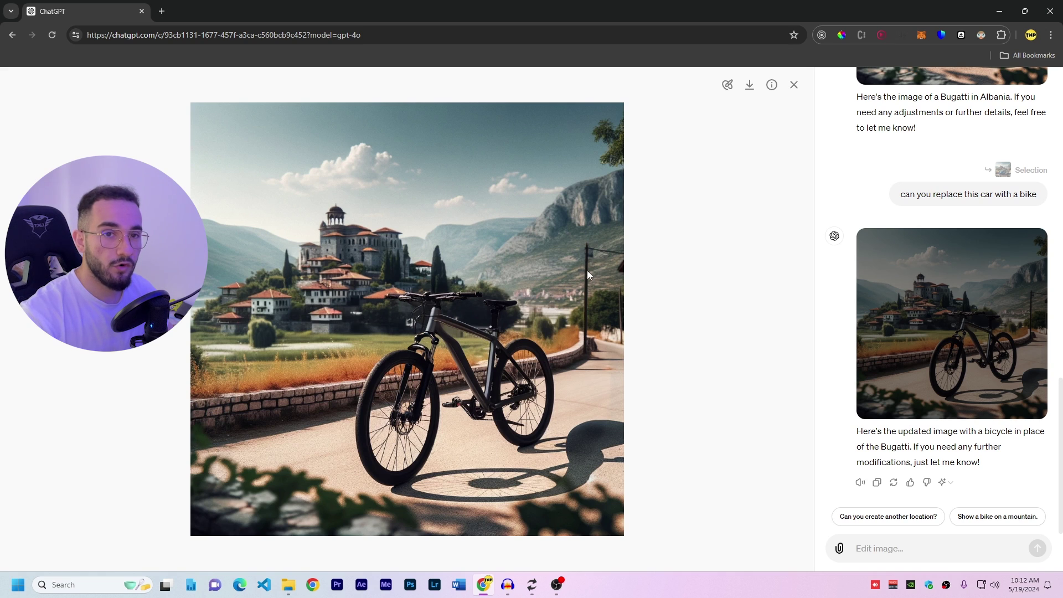
left_click(794, 84)
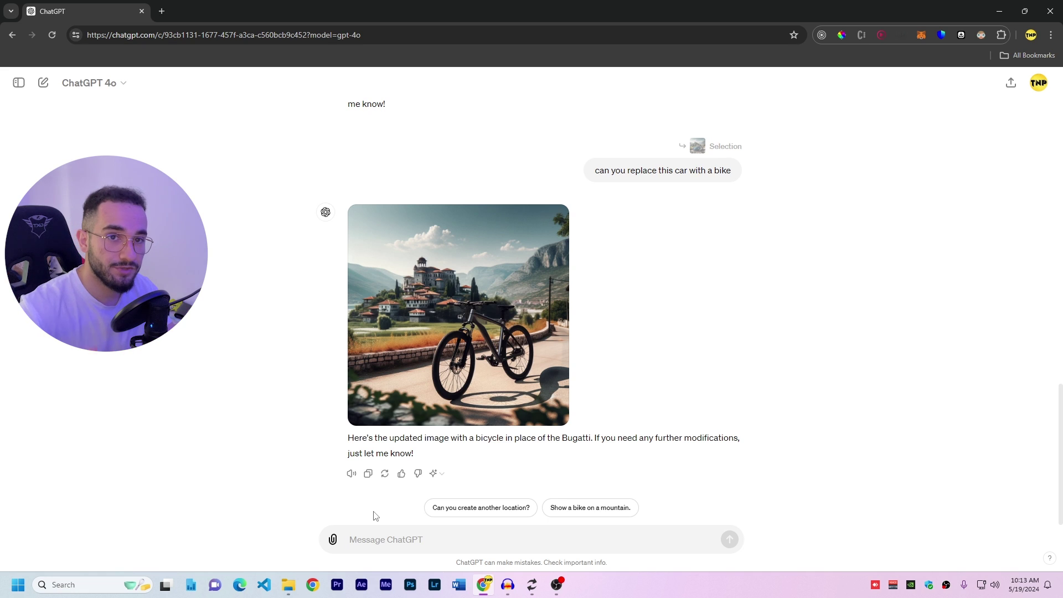
Ask ChatGPT to generate random inflation data for each month with graphs.
type("generate some ")
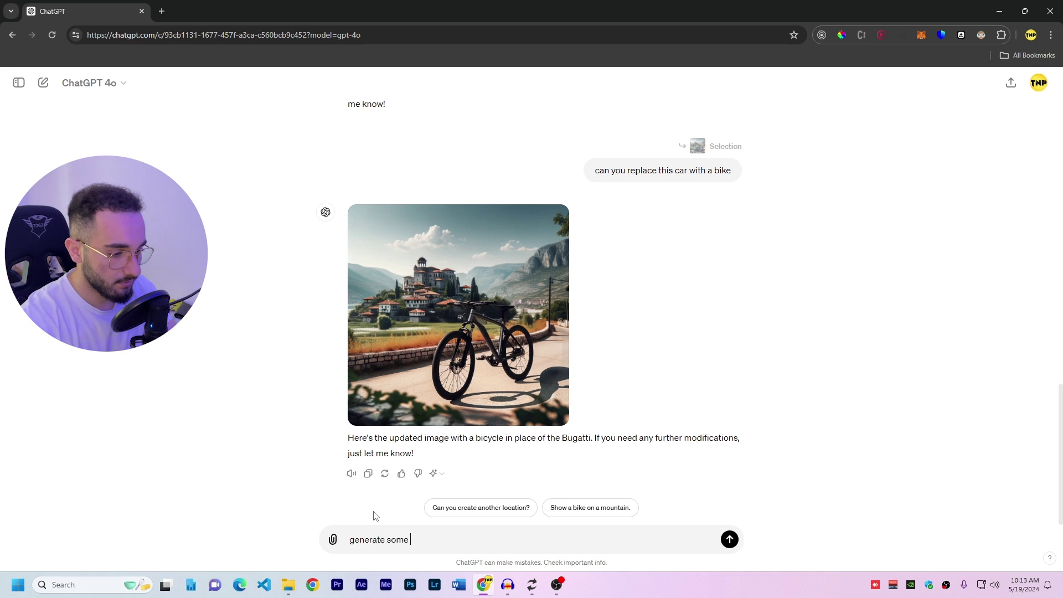
type("data about")
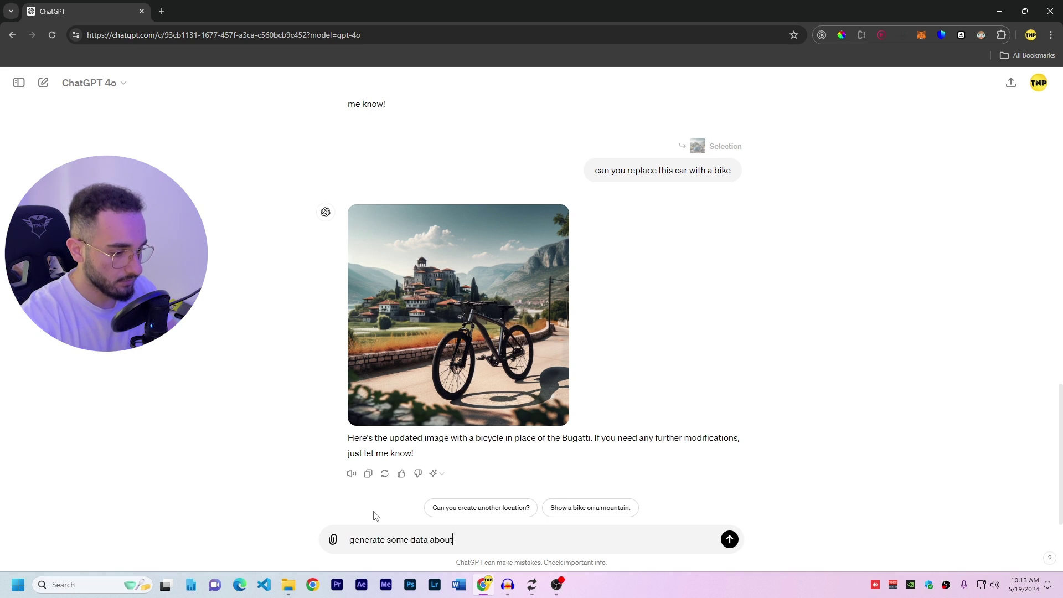
type(" inflation for each month random data and ")
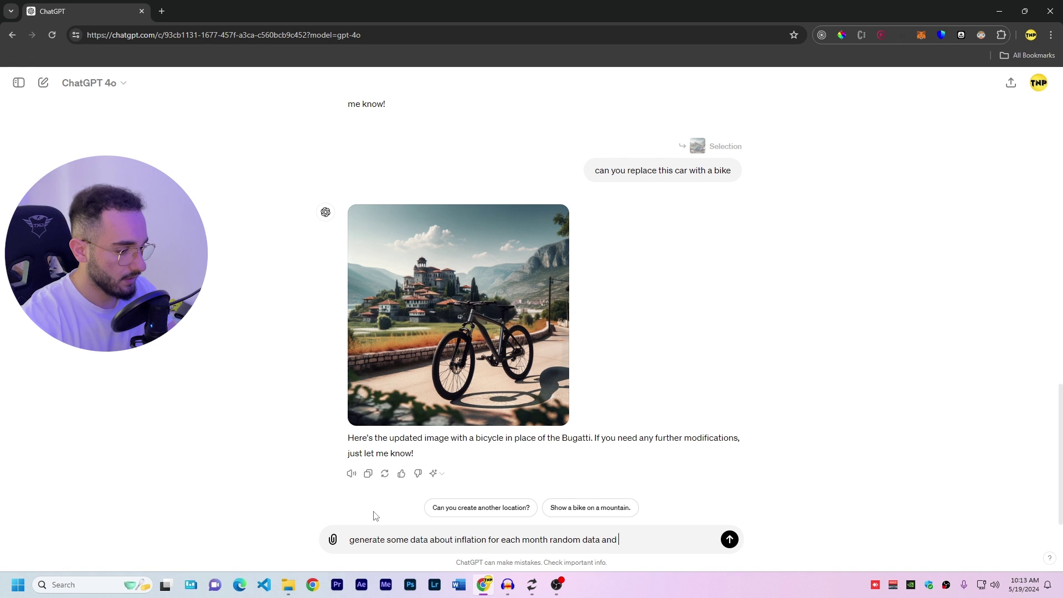
type("generate some graphs for it")
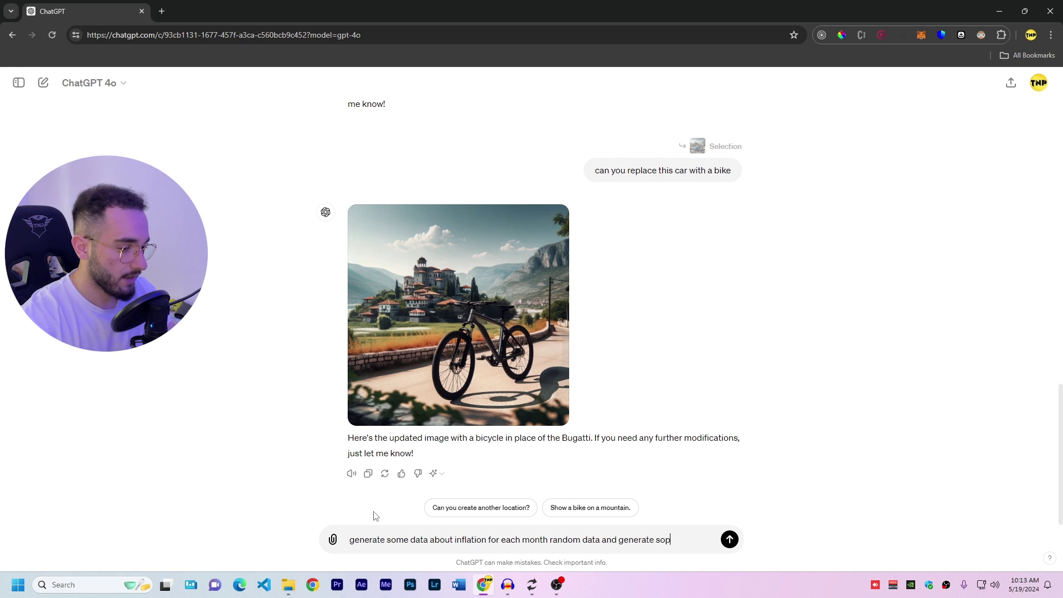
key("Return")
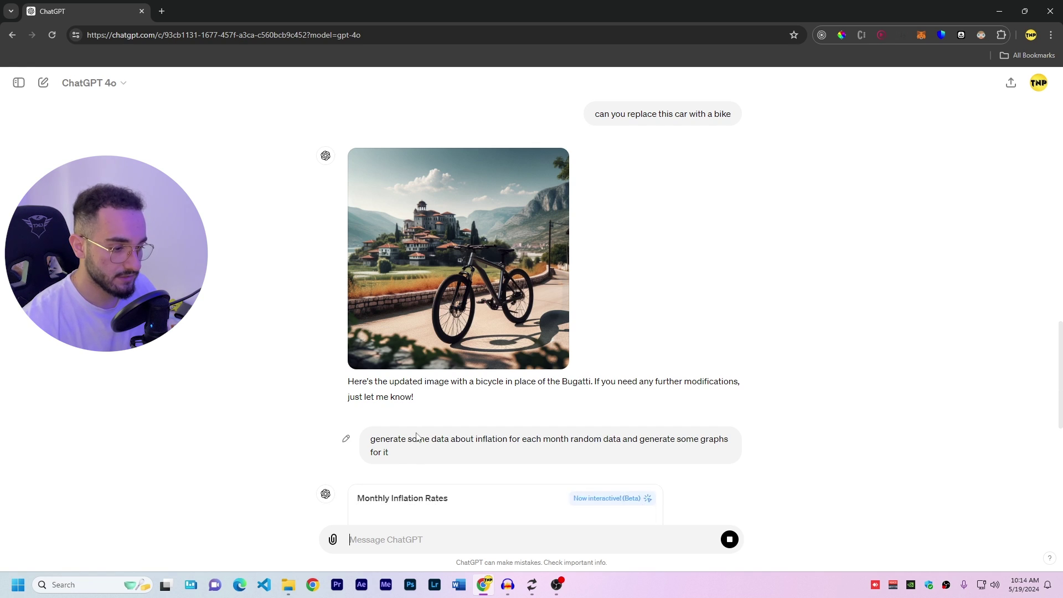
Download the Monthly Inflation Rates table as a CSV.
scroll(448, 271, "down", 4)
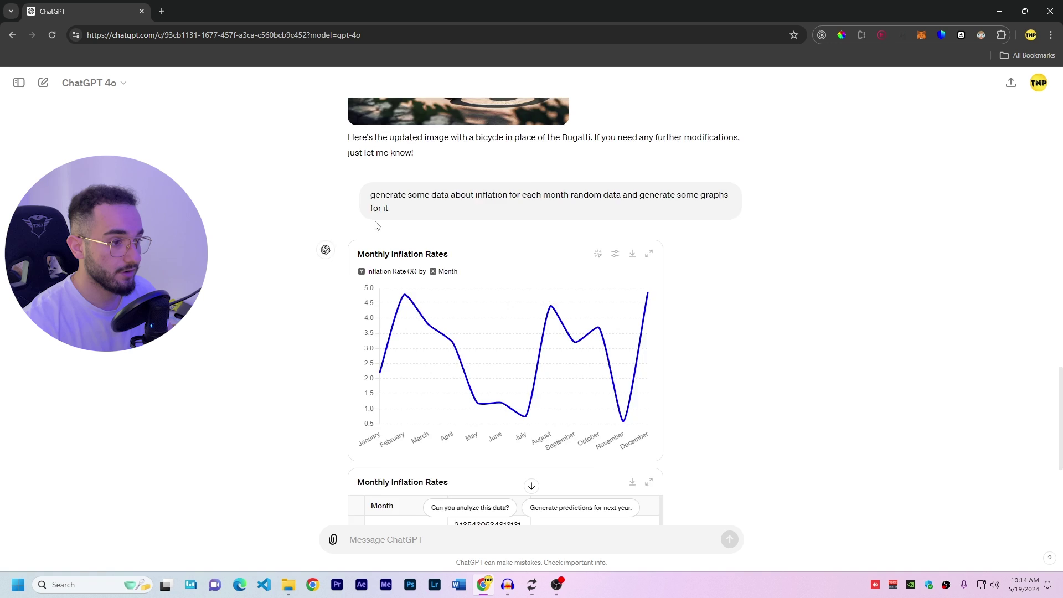
scroll(430, 336, "down", 6)
scroll(474, 268, "down", 1)
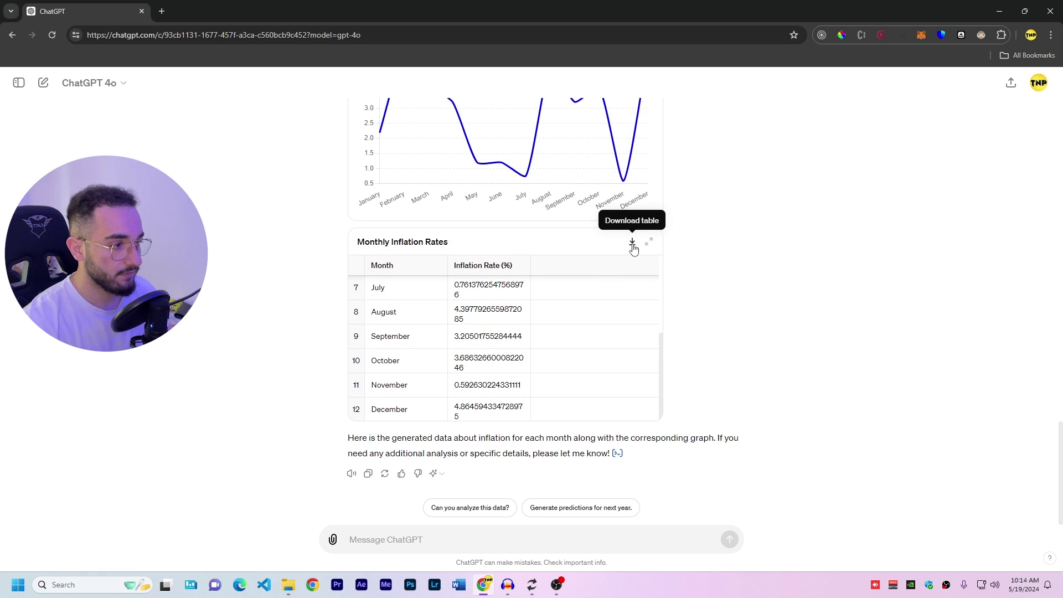
left_click(633, 246)
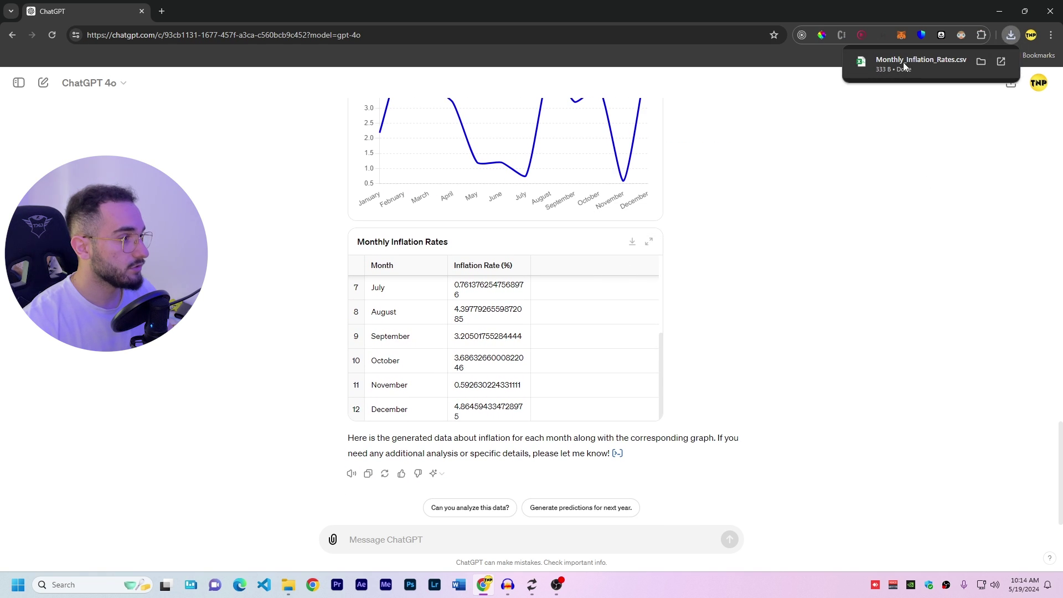
Open Monthly_Inflation_Rates.csv in Excel, widen columns A and B, then minimize Excel.
left_click(908, 65)
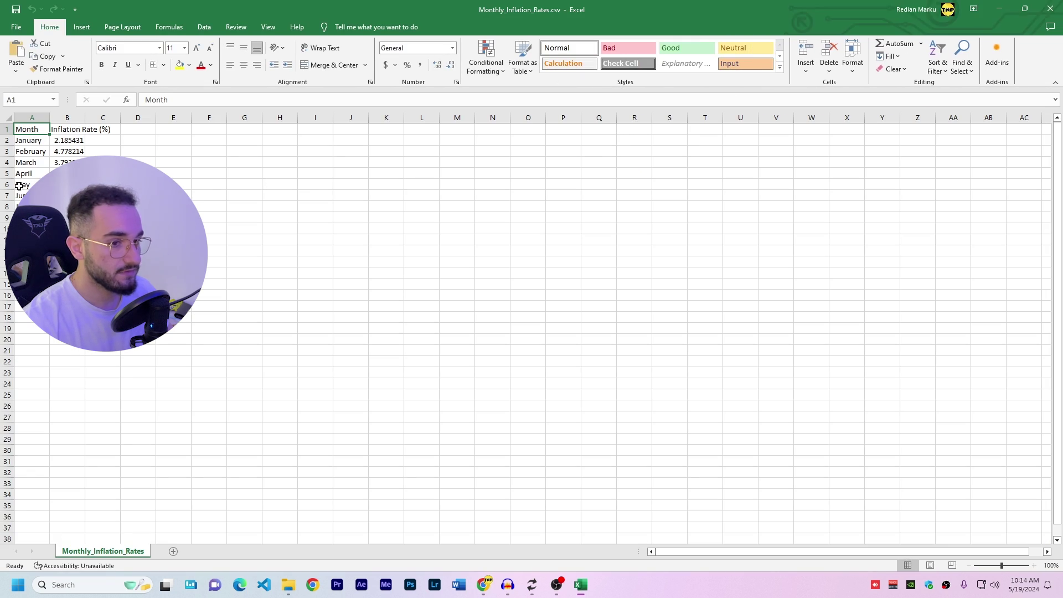
left_click(753, 144)
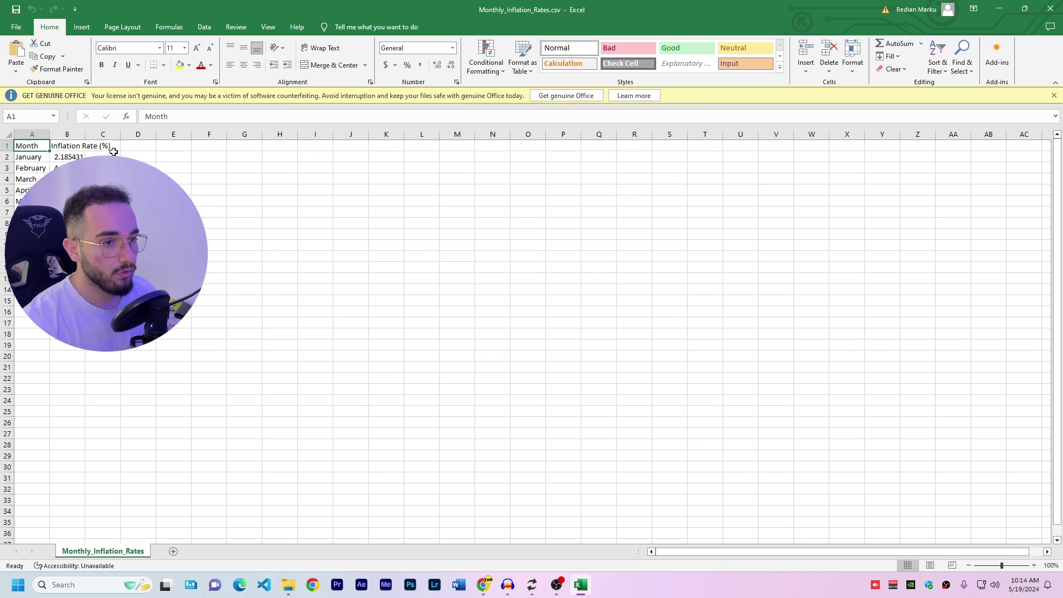
left_click_drag(50, 134, 223, 145)
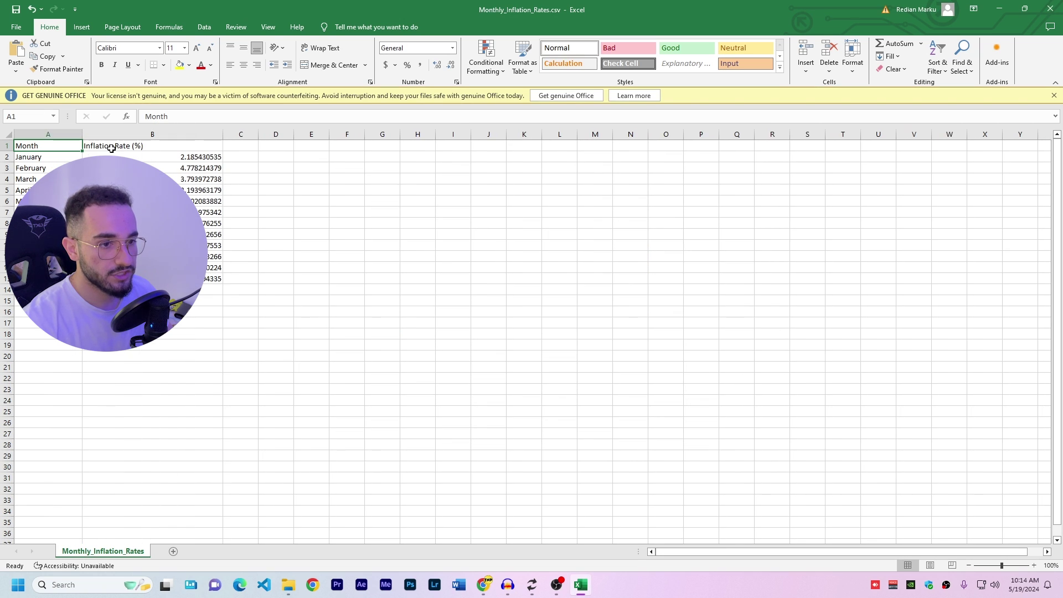
left_click(999, 9)
Switch the Monthly Inflation Rates chart to static and set its Dataset colour to red.
scroll(244, 451, "up", 2)
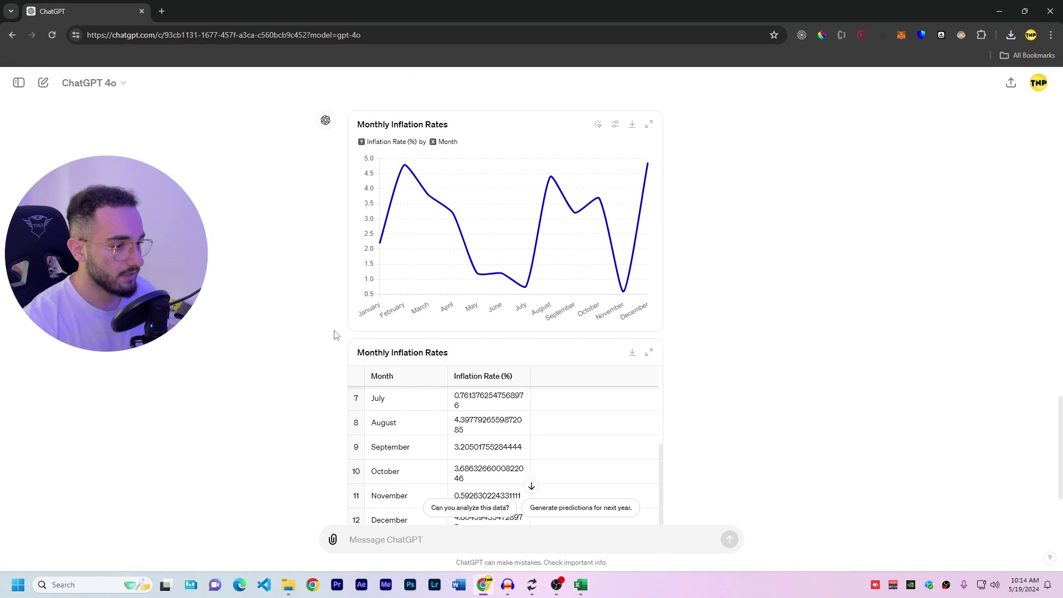
scroll(337, 322, "up", 2)
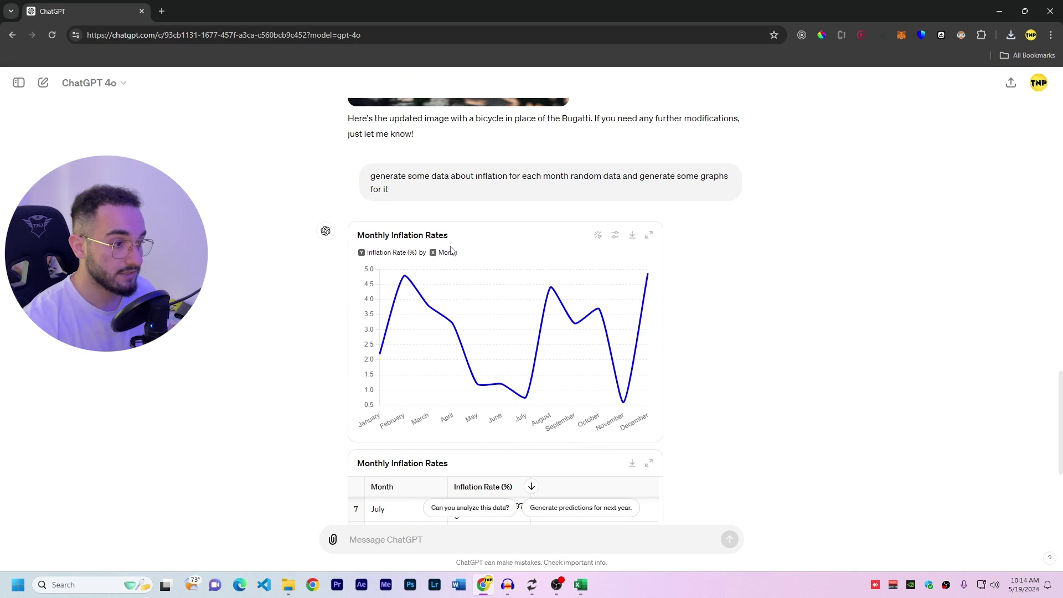
left_click(598, 237)
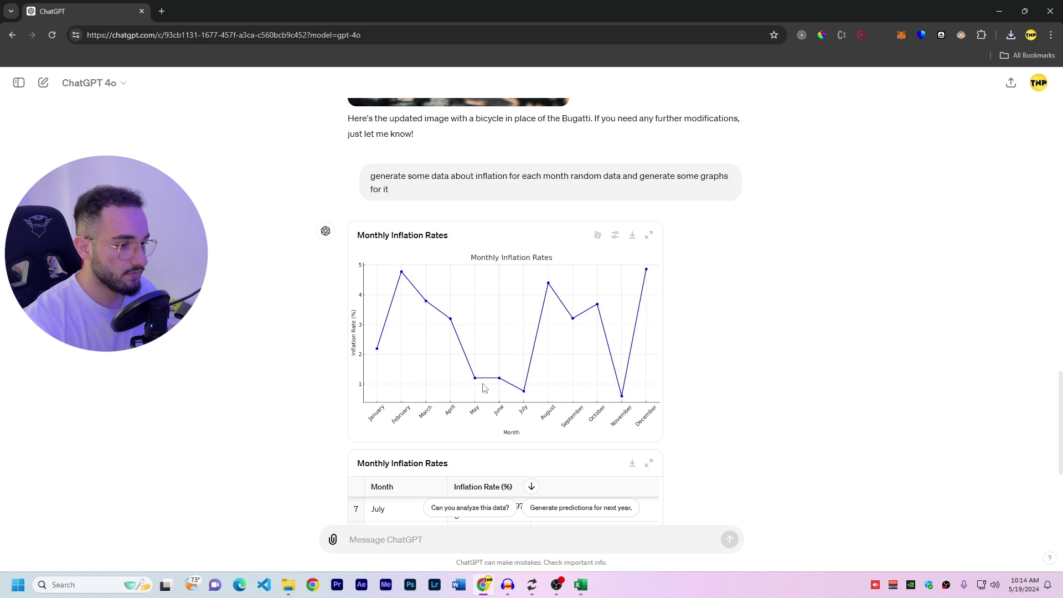
left_click(615, 235)
left_click(704, 287)
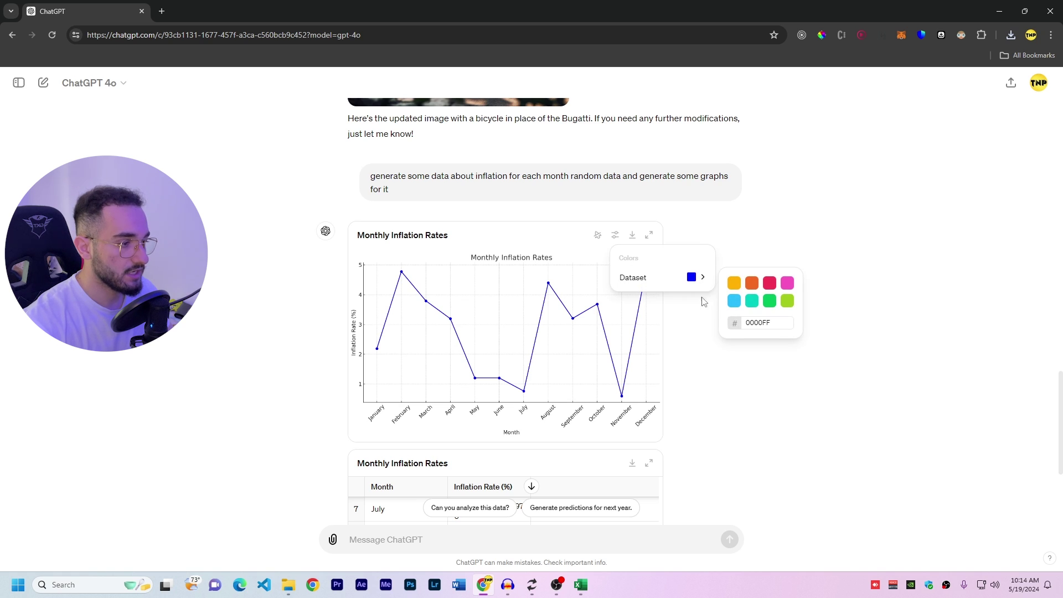
left_click(752, 283)
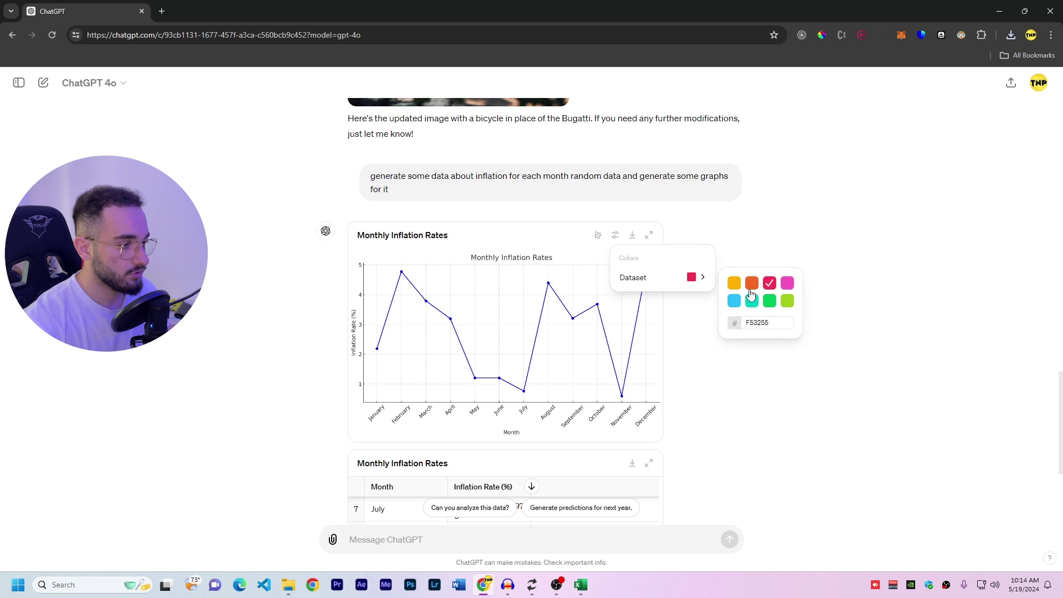
Download the red inflation line chart as the image output.png.
left_click(711, 319)
left_click(633, 235)
left_click(633, 234)
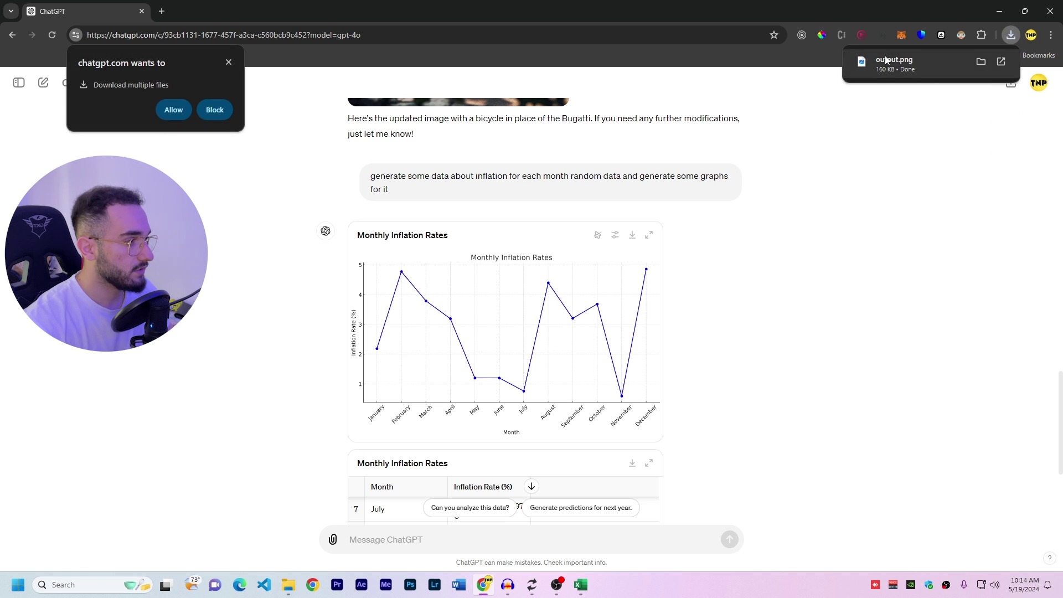
View the downloaded output.png chart in Photos, then close the viewer.
left_click(896, 68)
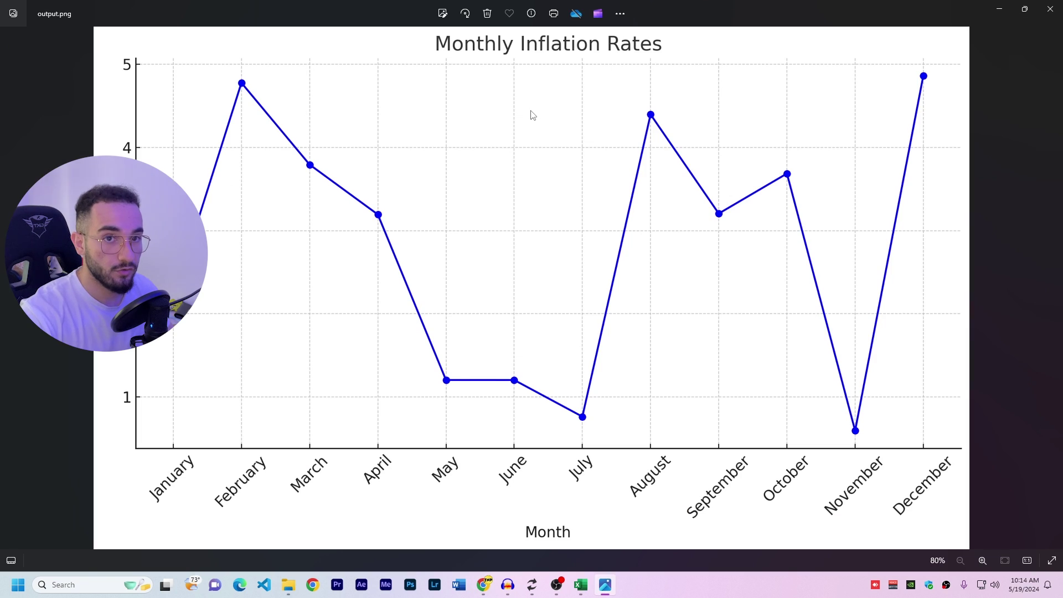
left_click(1051, 9)
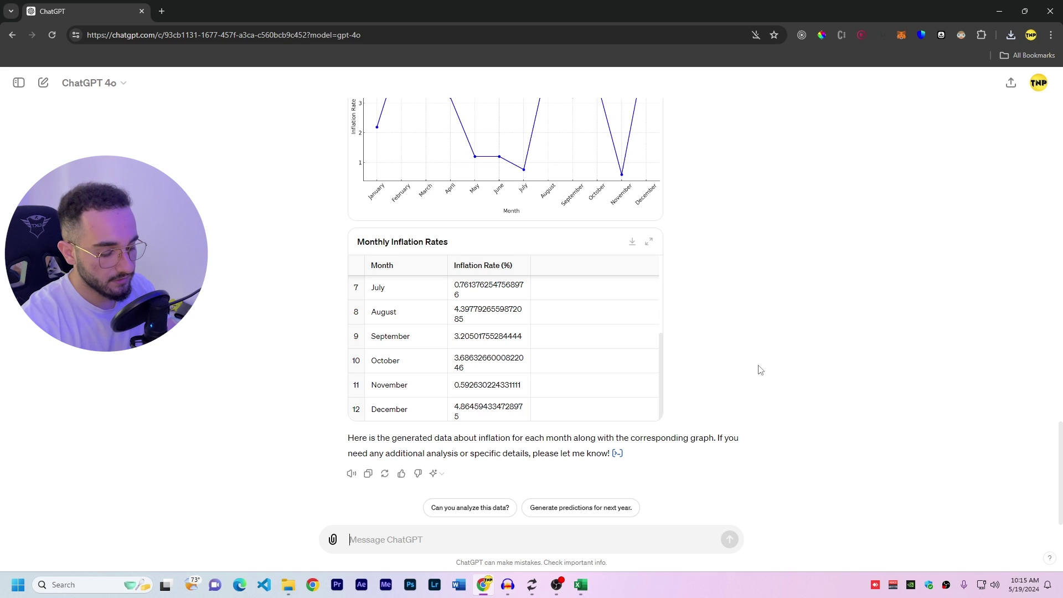
Ask ChatGPT 'can you generate a pie chart for these data' about the monthly inflation table.
type("can you generate")
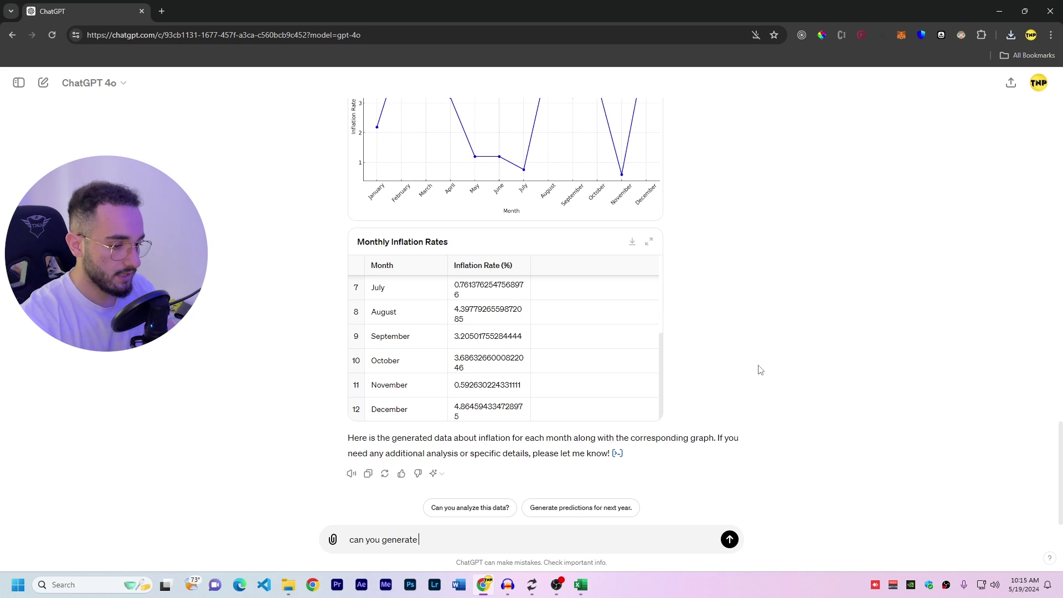
type(" a pie chart for thi")
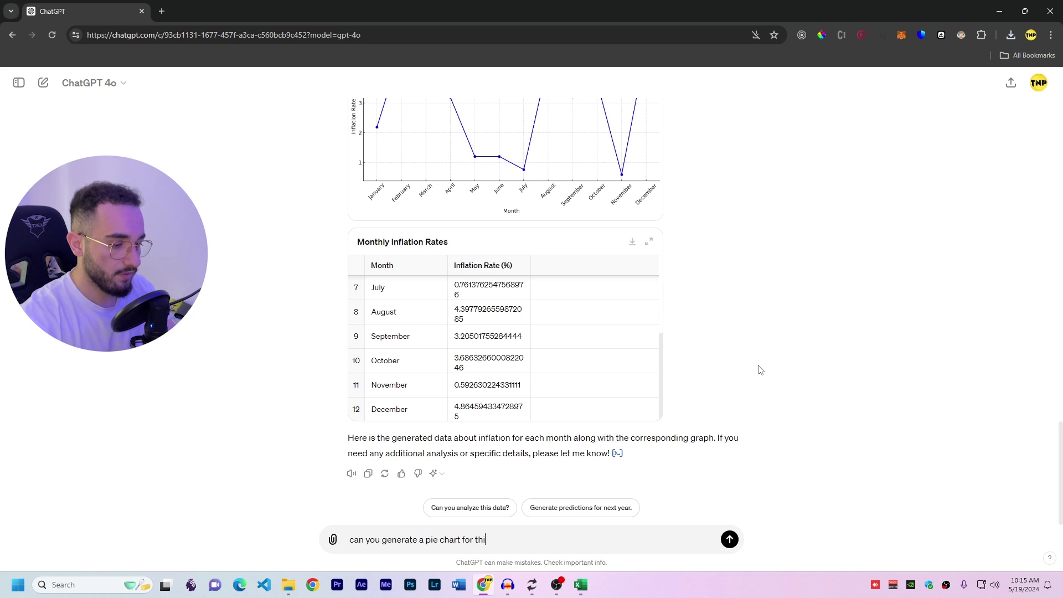
type("se data")
key("Return")
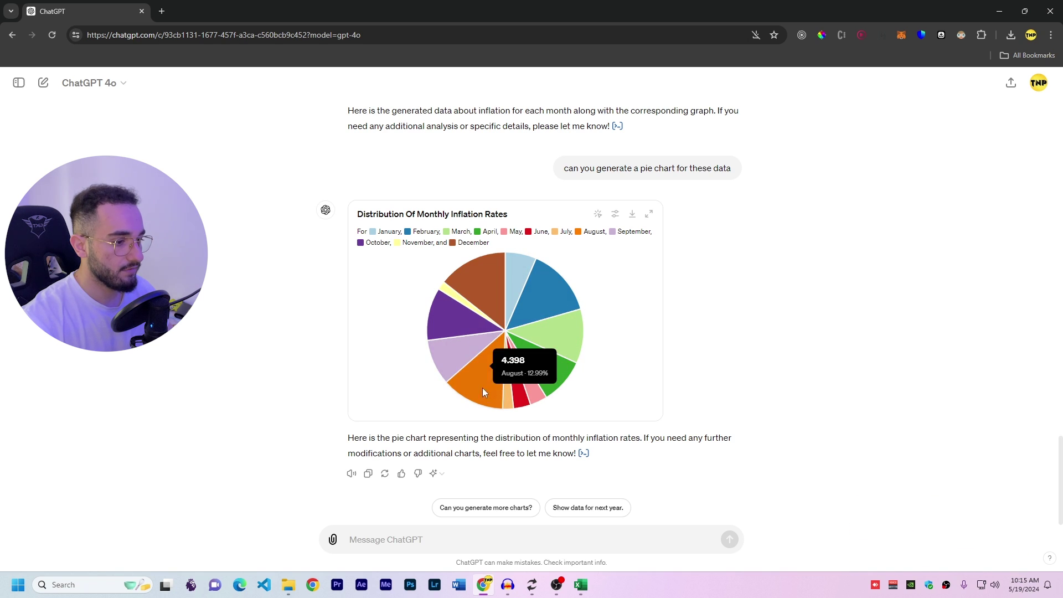
Show the inflation pie as a static labelled chart, review its month colours, then start a new chat.
left_click(600, 216)
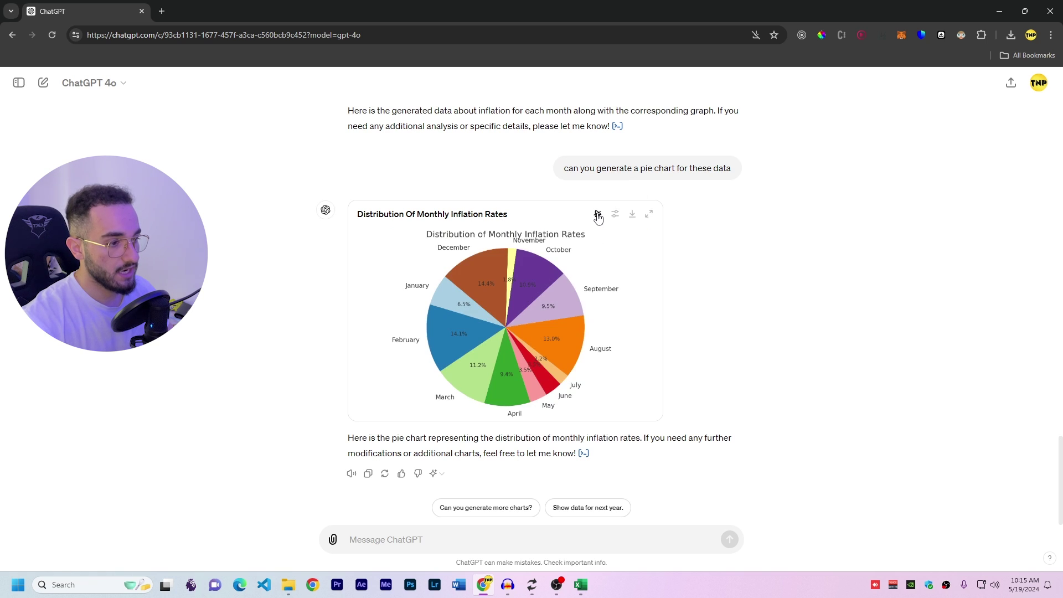
left_click(598, 217)
left_click(598, 216)
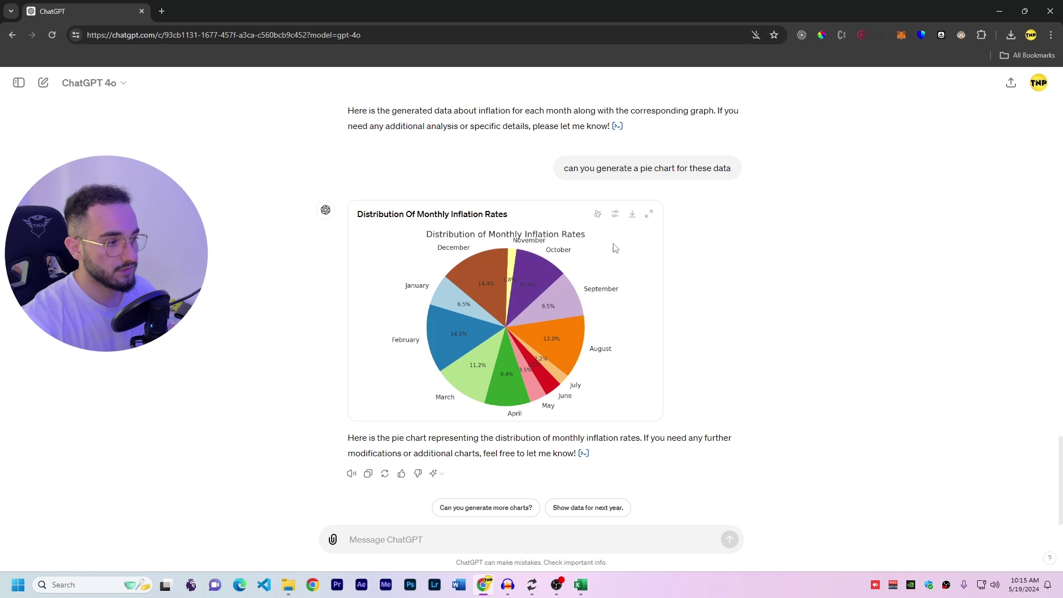
left_click(616, 218)
scroll(636, 296, "down", 3)
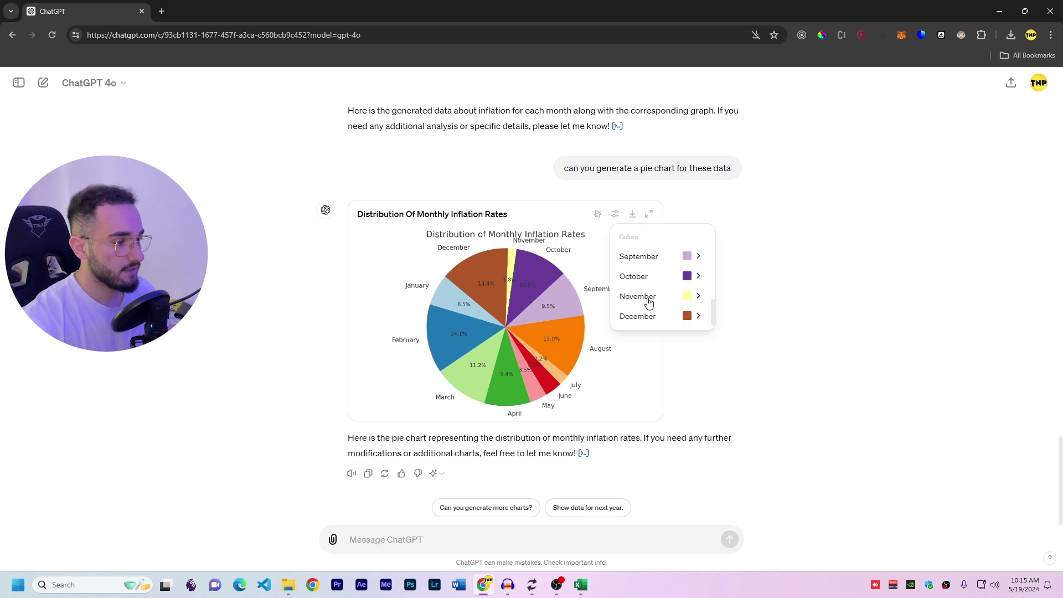
left_click(643, 205)
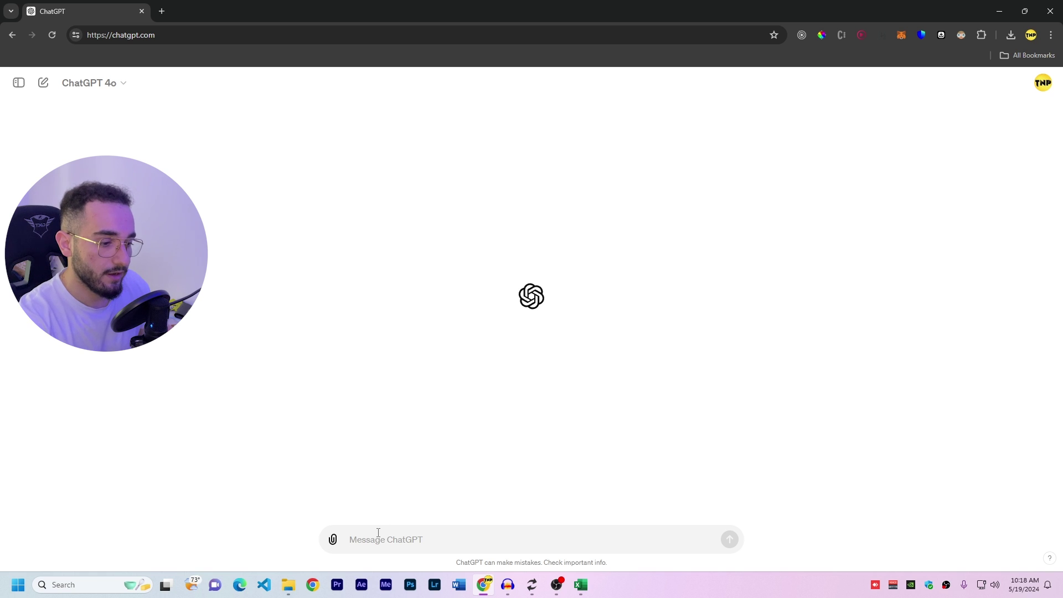
Ask ChatGPT to create a 3D object inside an HTML file with a download link.
type("creat")
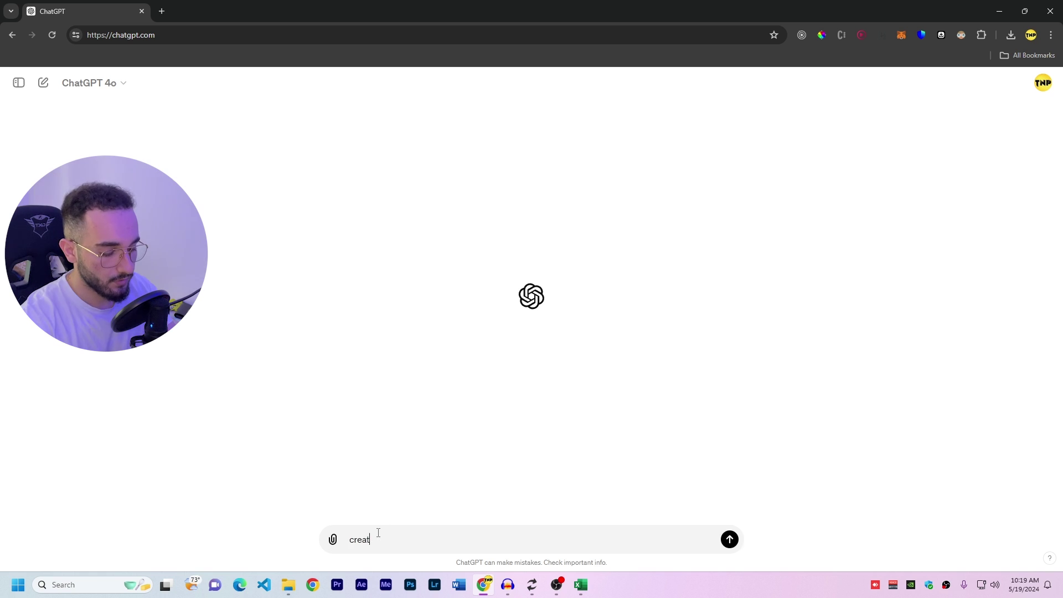
type("e a 3d object inside")
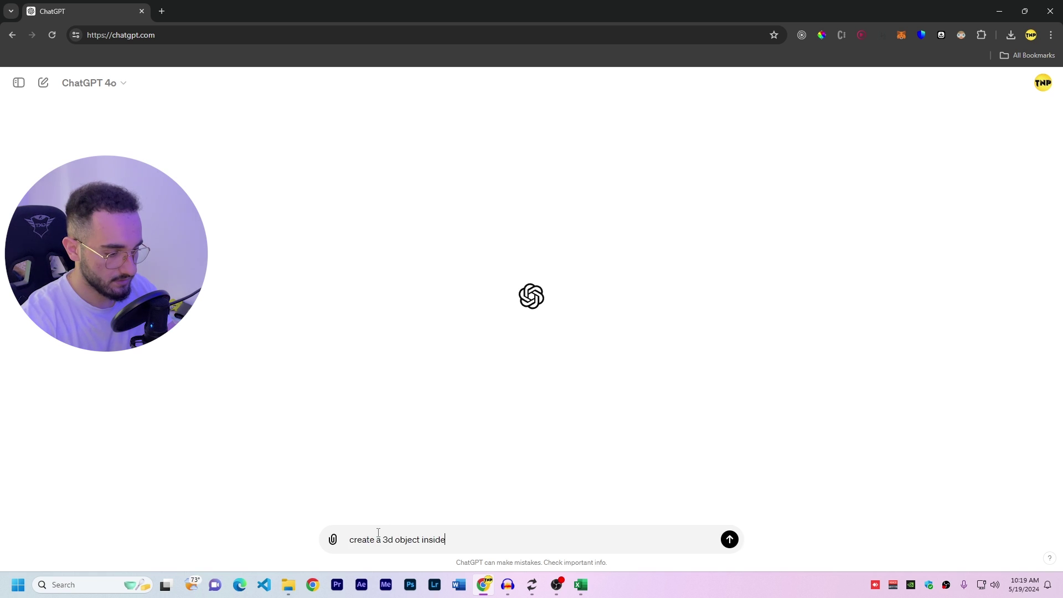
type(" a html")
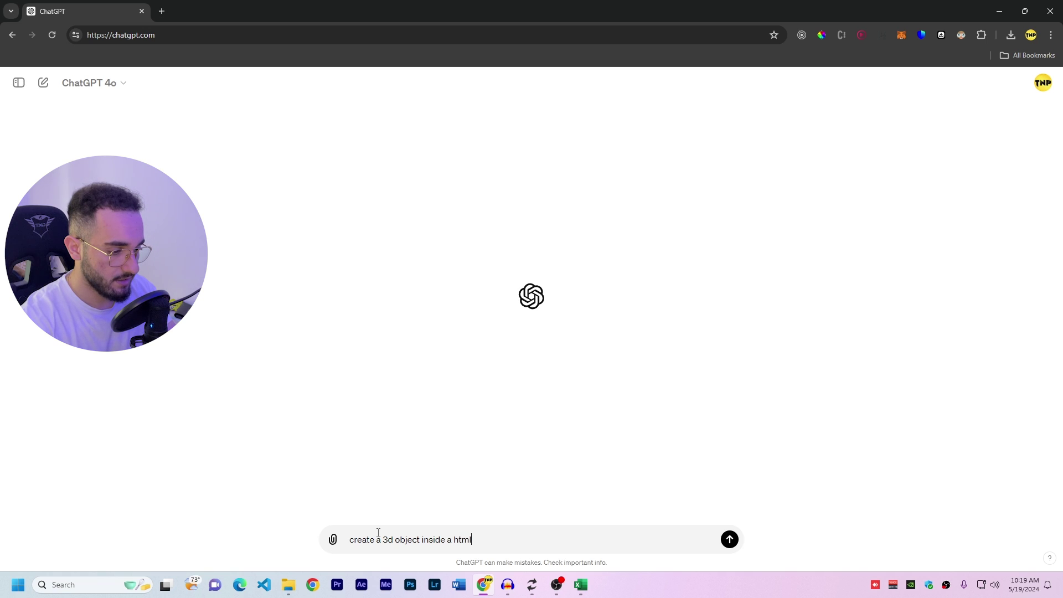
type(" file and give me")
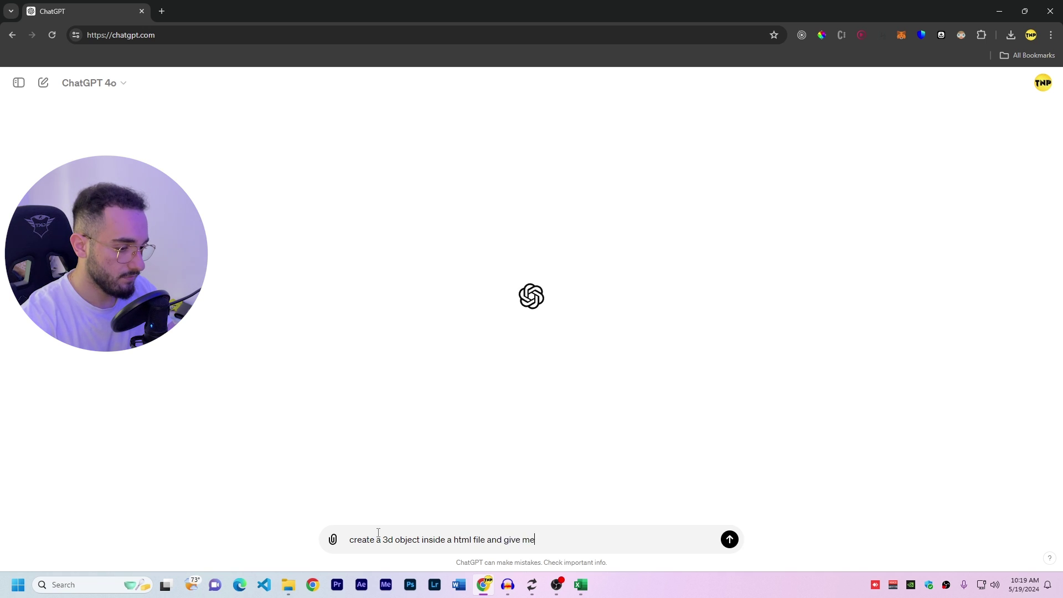
type(" the download link for this file")
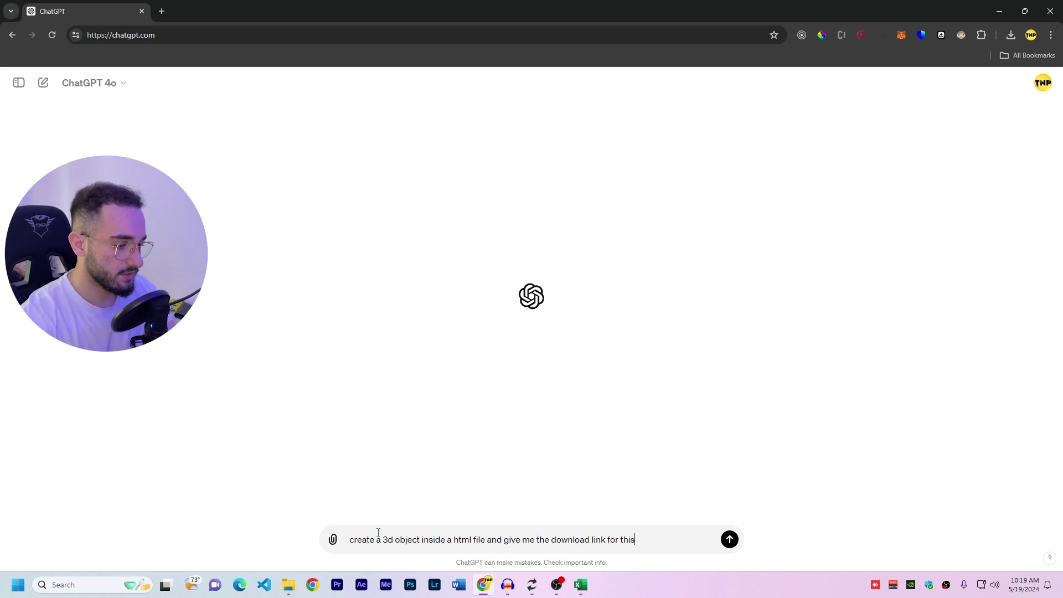
key("Return")
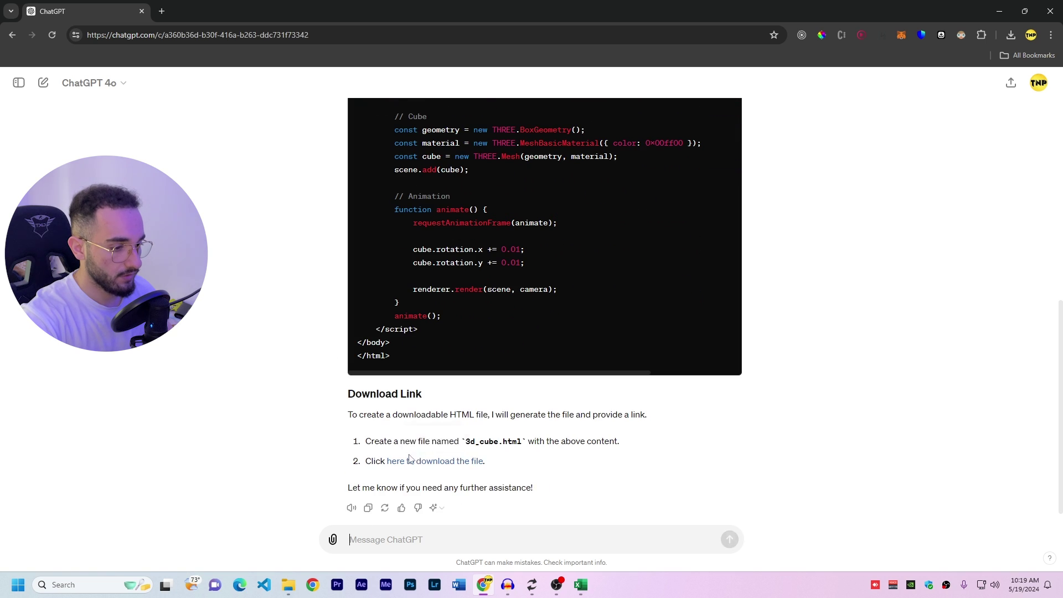
Try the 3d_cube.html download link twice without success.
left_click(450, 439)
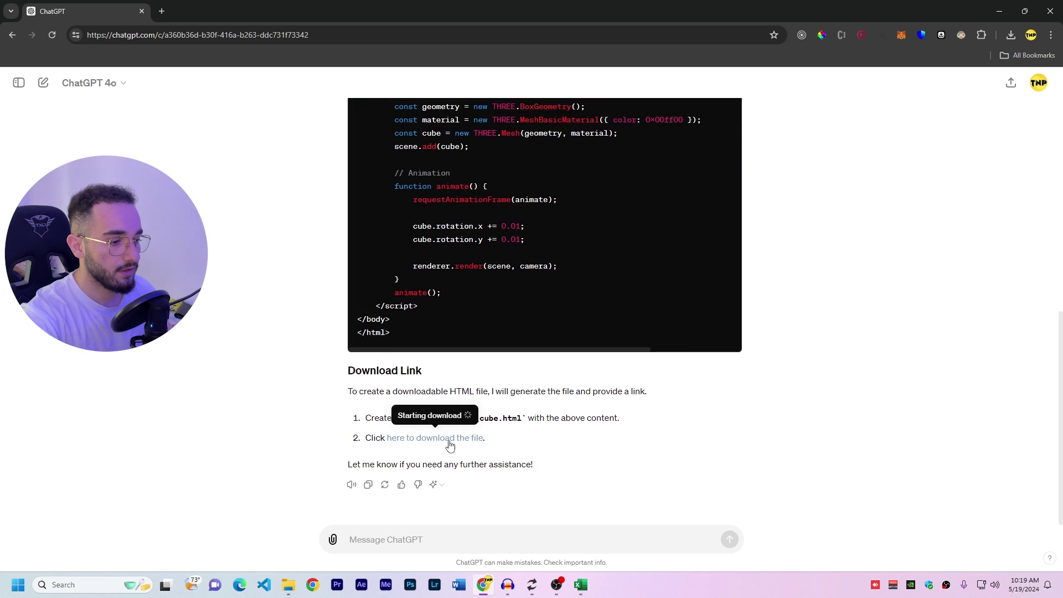
left_click(450, 444)
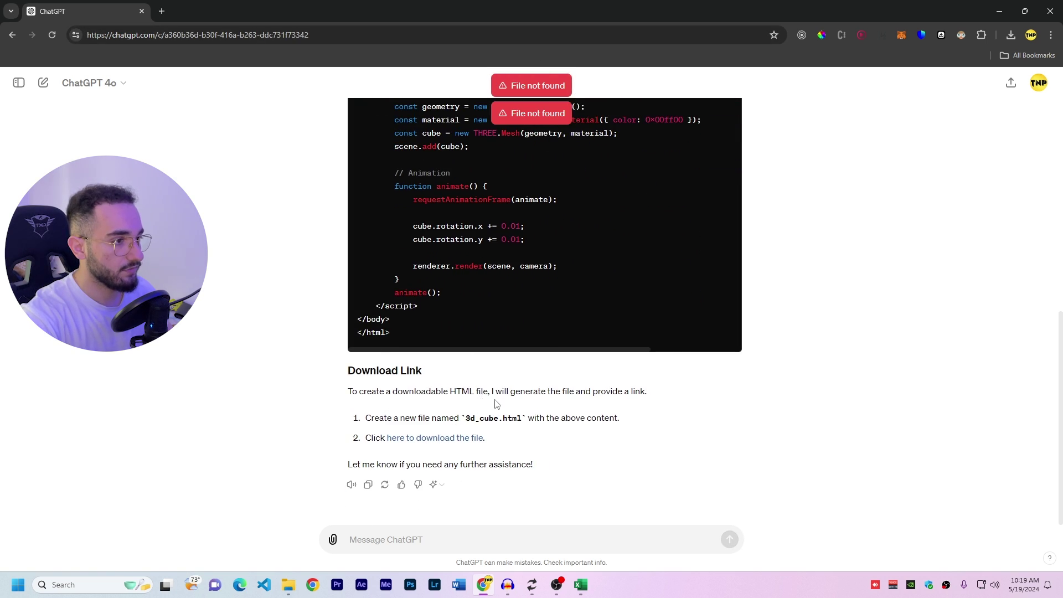
scroll(497, 404, "up", 10)
scroll(475, 518, "down", 12)
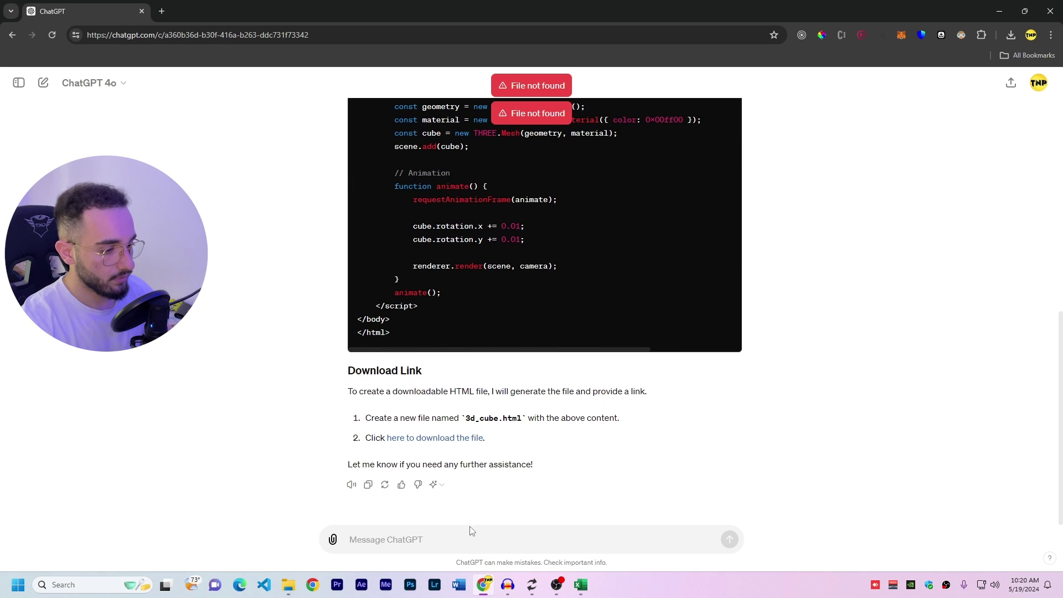
Ask ChatGPT to regenerate the download link because it is not working.
left_click(470, 529)
type("please ")
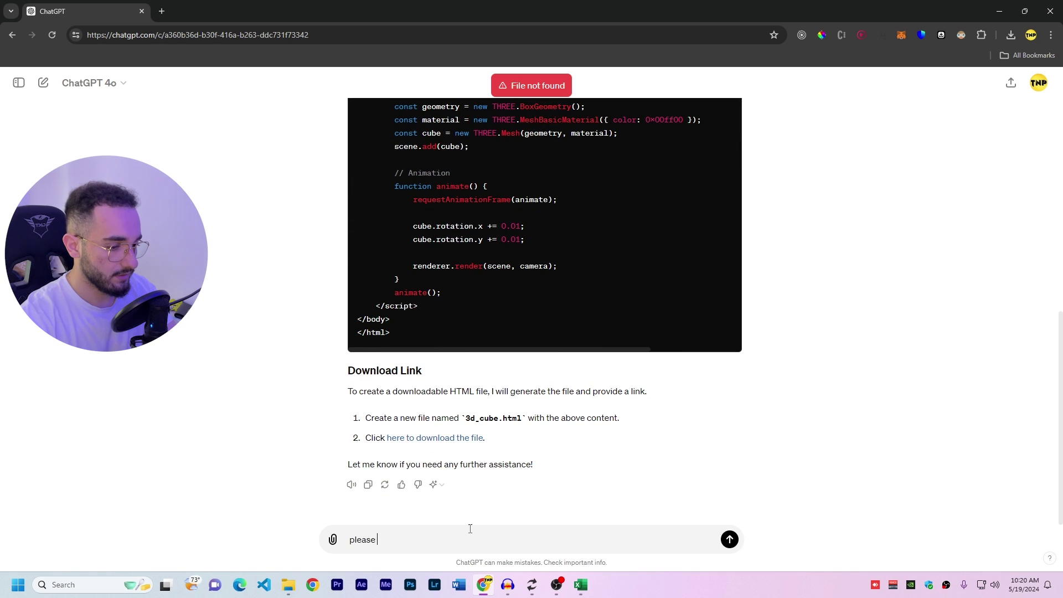
type("generate the download link again bec")
type("ause is not working")
key("Return")
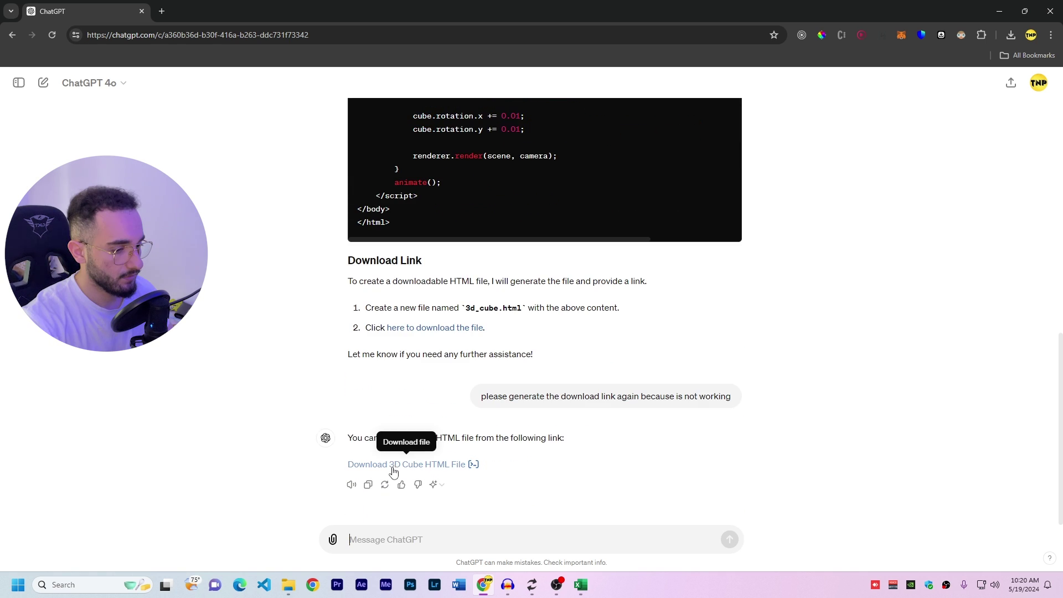
Download 3d_cube.html from the new link, clearing Chrome's blocked-download notice, and list recent downloads.
left_click(393, 466)
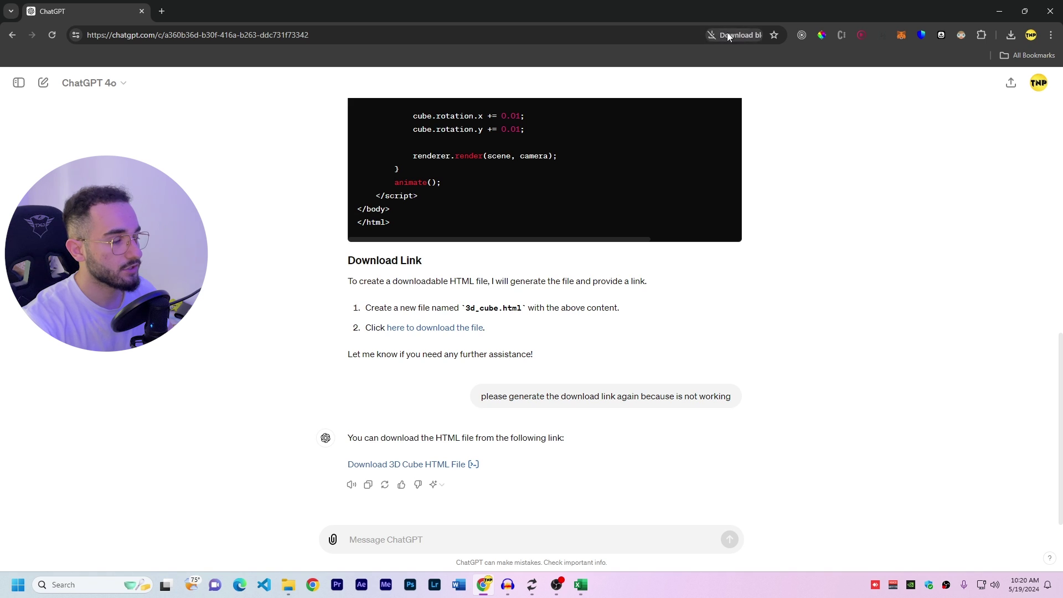
left_click(761, 36)
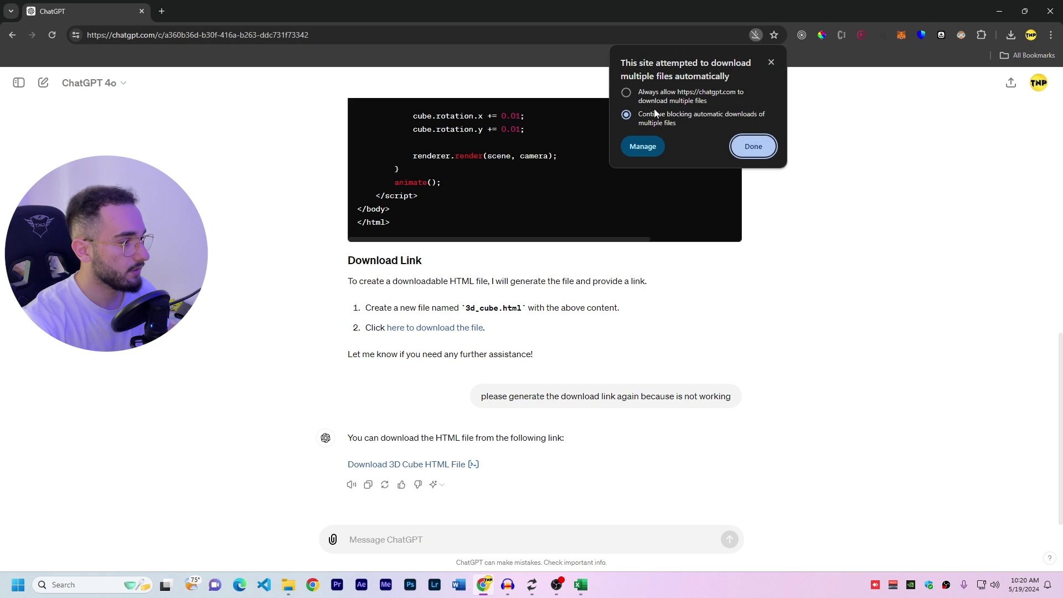
left_click(753, 146)
left_click(409, 465)
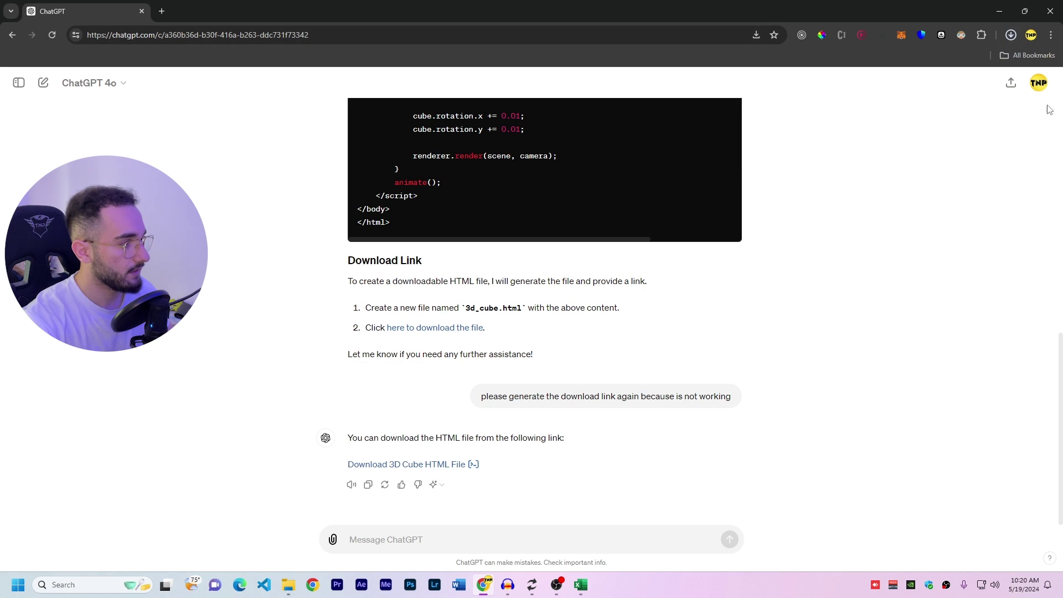
left_click(1012, 35)
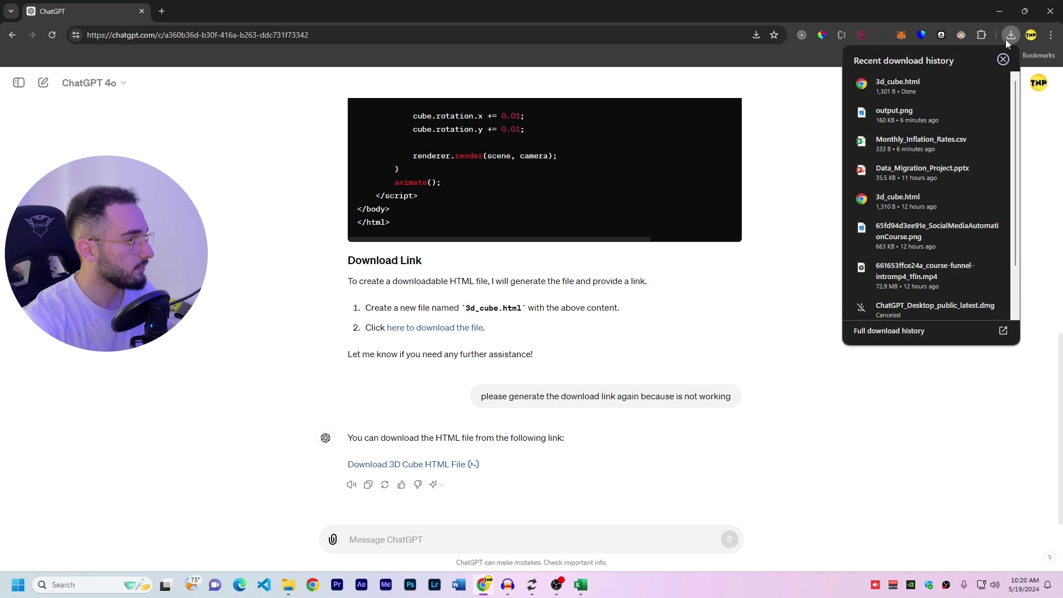
Open the downloaded 3d_cube.html page and zoom it to 125%.
left_click(891, 90)
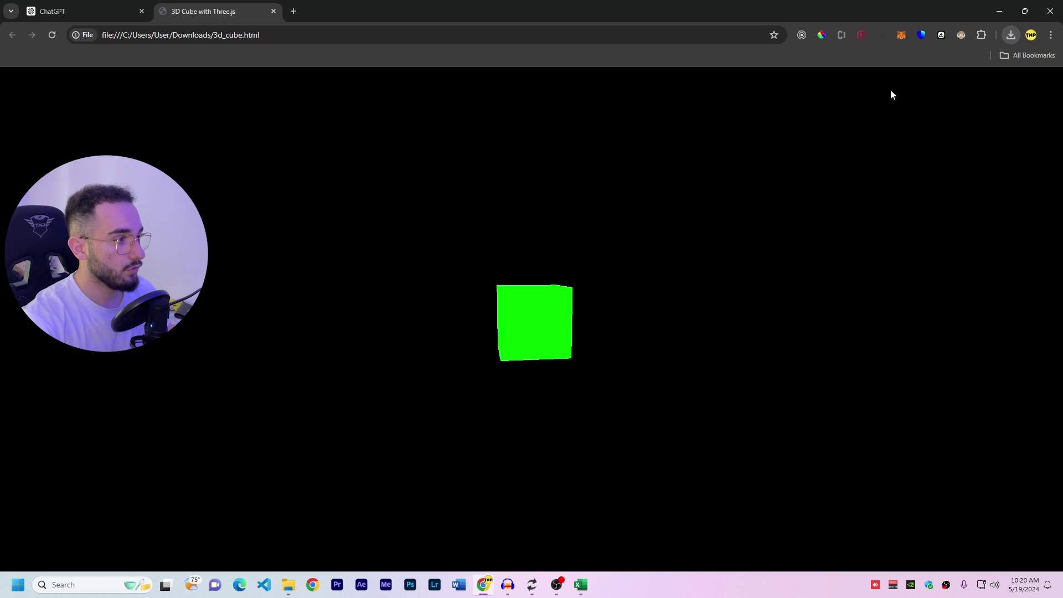
key("ctrl+plus")
key("ctrl+plus")
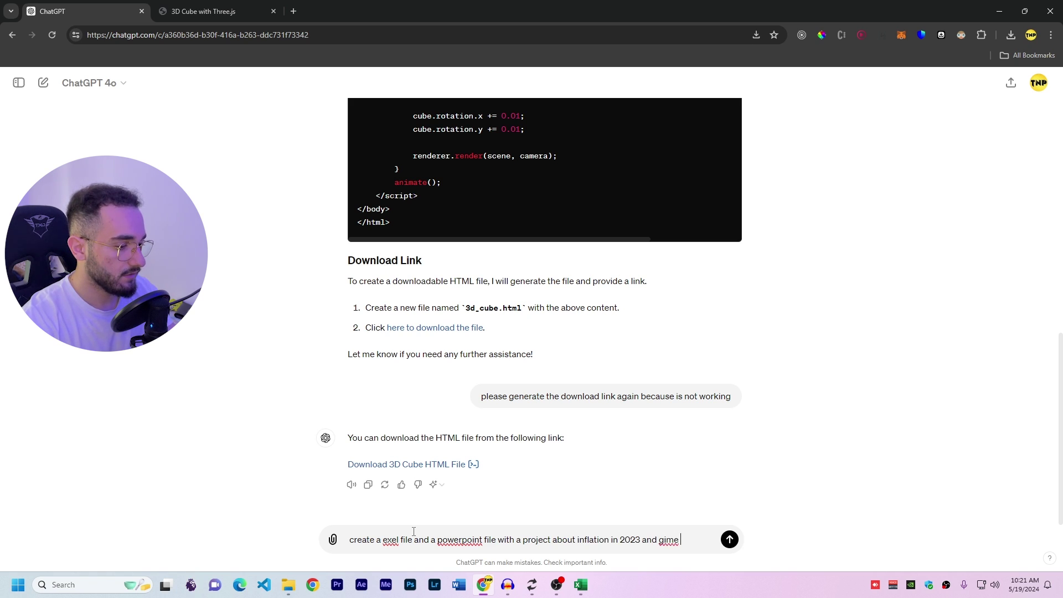
Request download links for both 2023 inflation Excel and PowerPoint files, then download the Excel file.
type("the downl")
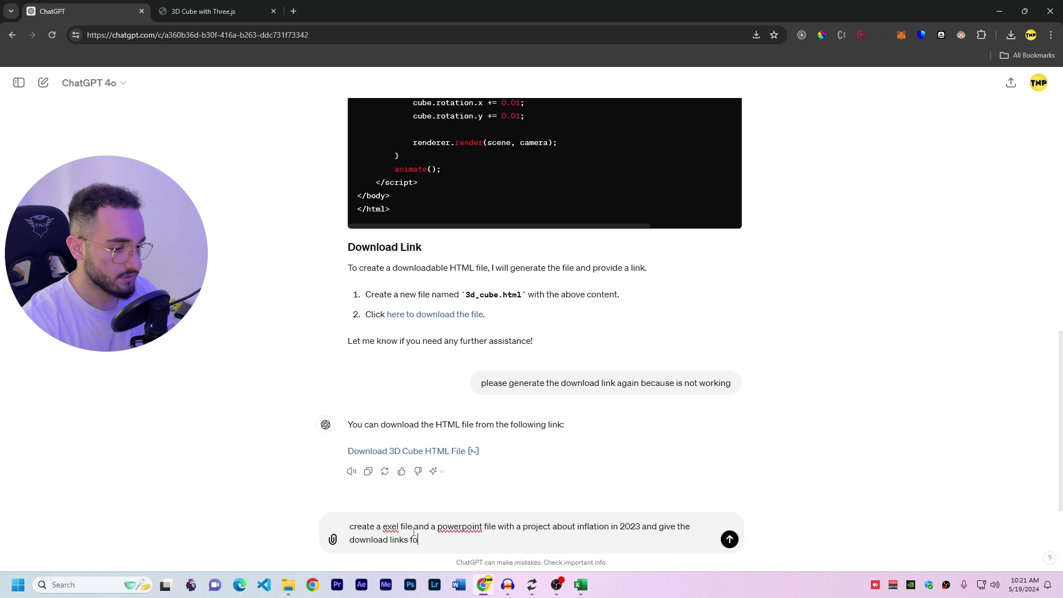
type("oad links for both")
key("Return")
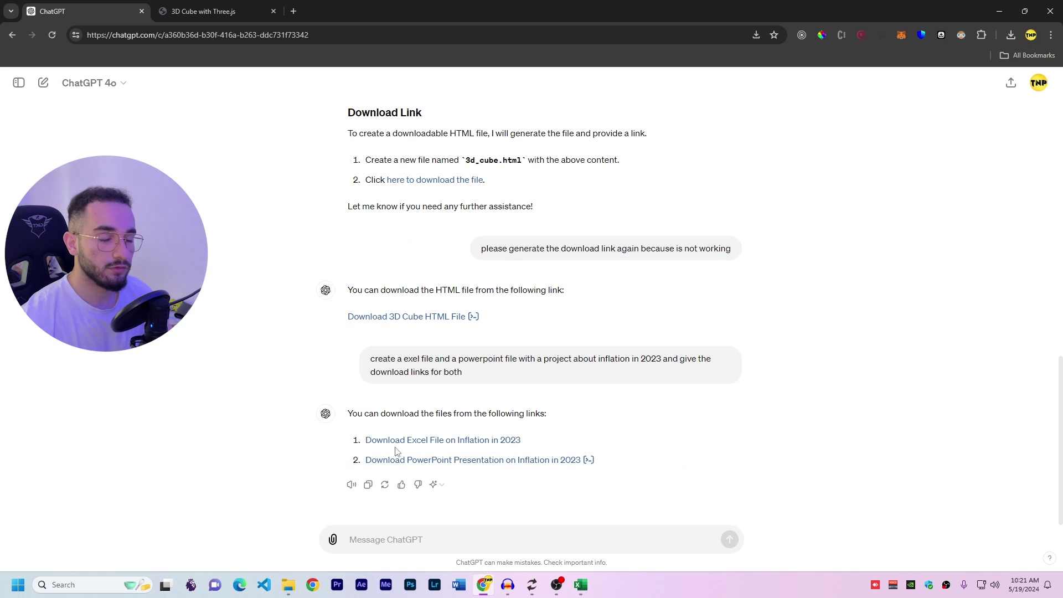
left_click(464, 442)
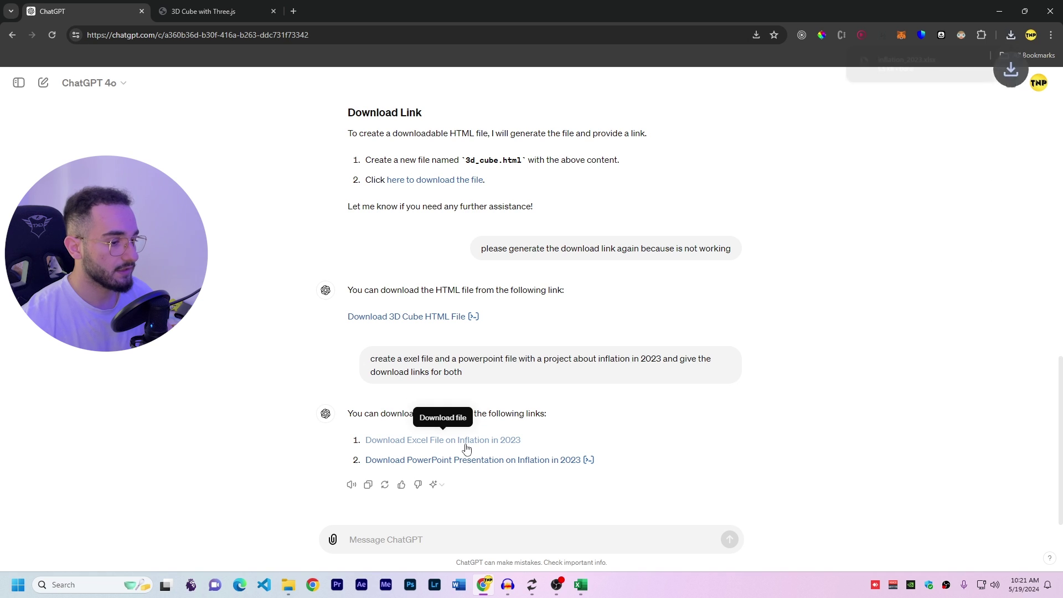
Open inflation_2023.xlsx to check it, then close it and the Monthly_Inflation_Rates workbook.
left_click(913, 63)
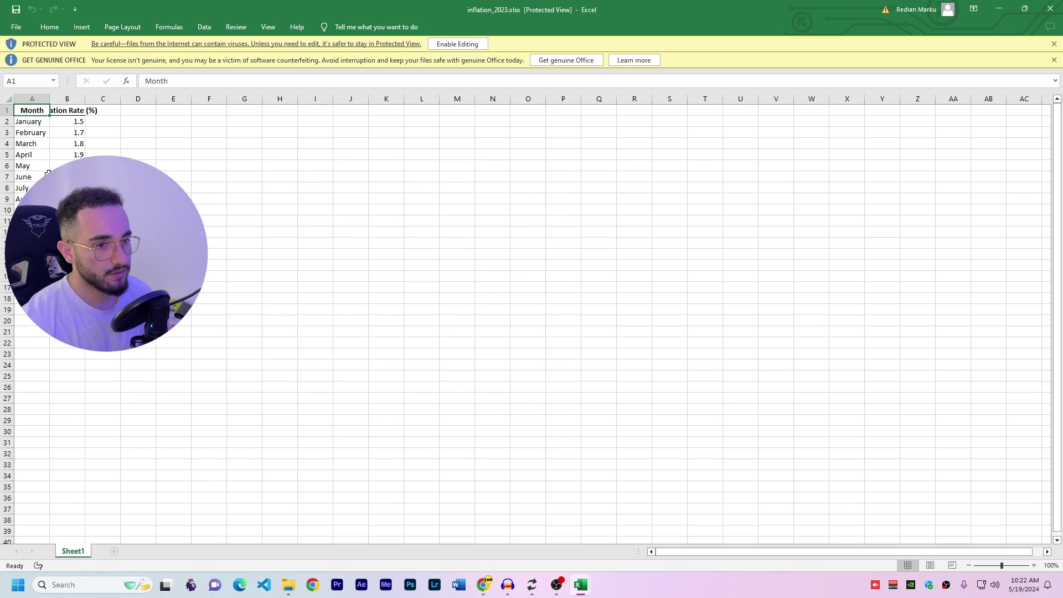
left_click(208, 199)
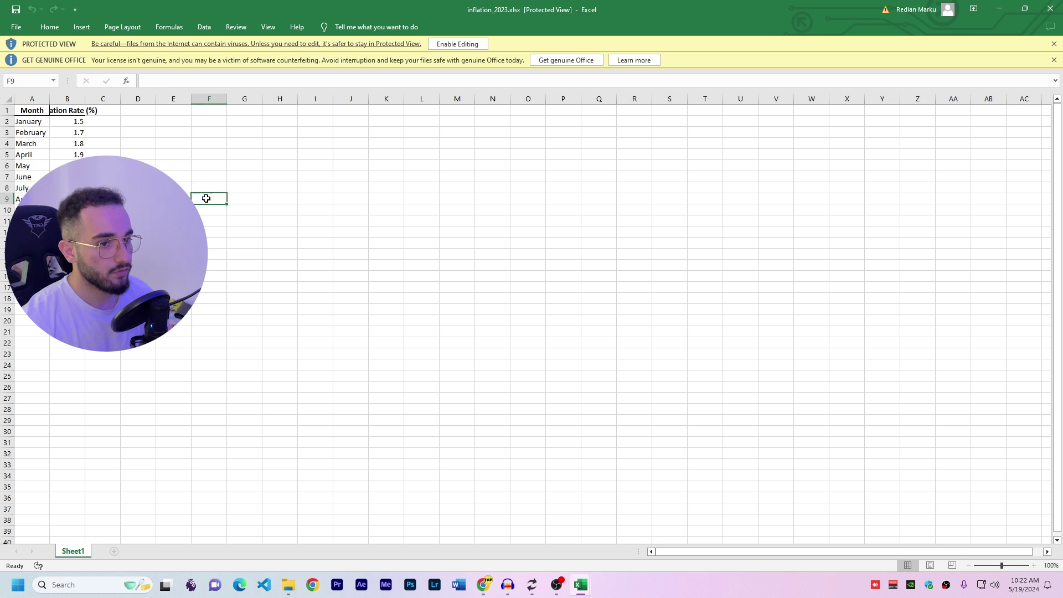
left_click(1050, 9)
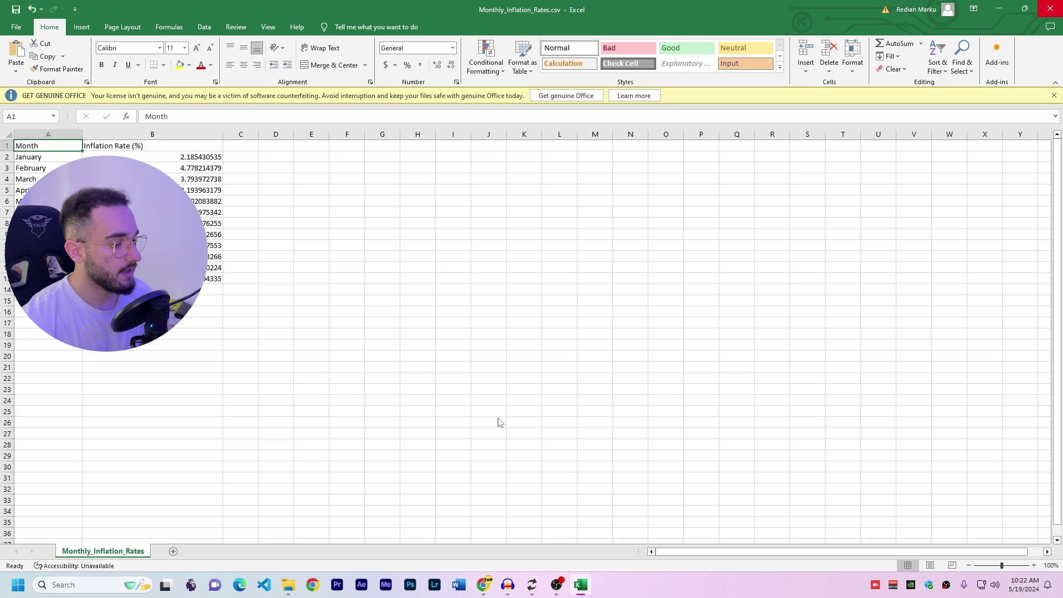
left_click(1040, 9)
left_click(553, 375)
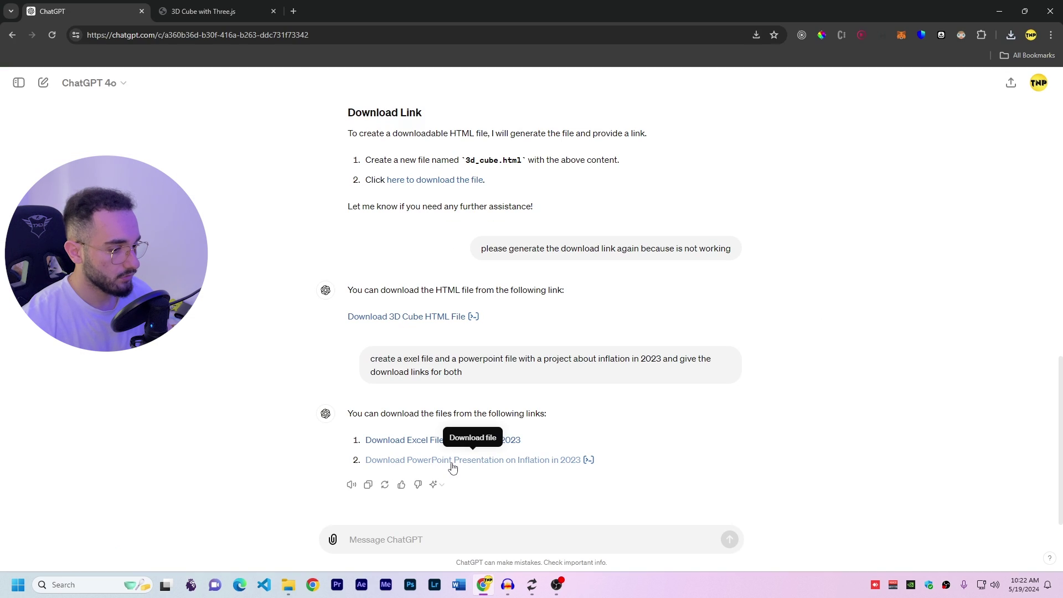
left_click(1011, 34)
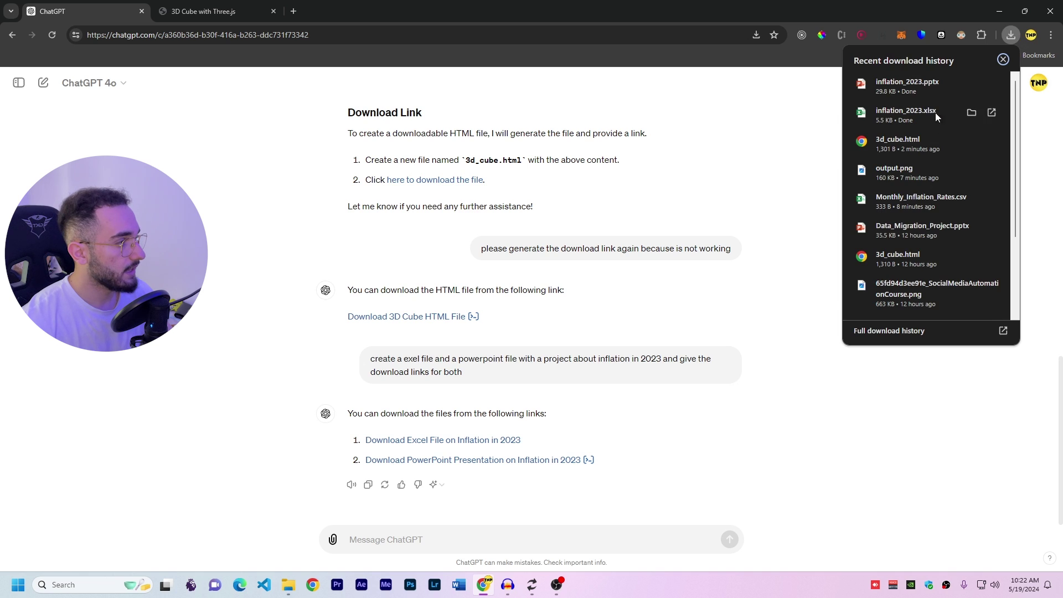
left_click(898, 82)
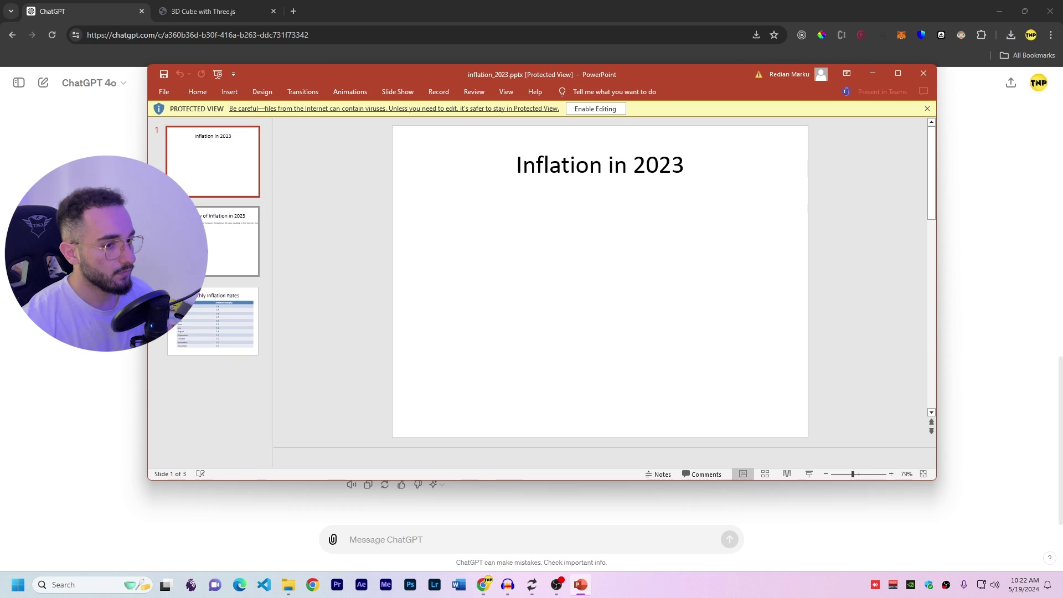
left_click(213, 244)
left_click(221, 344)
left_click(208, 271)
left_click(210, 292)
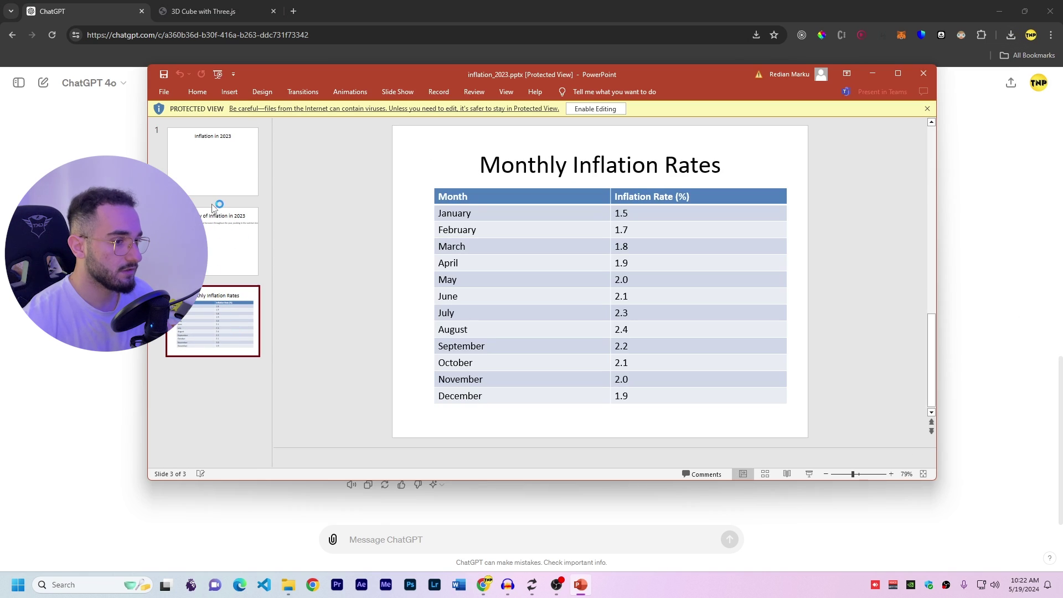
left_click(206, 220)
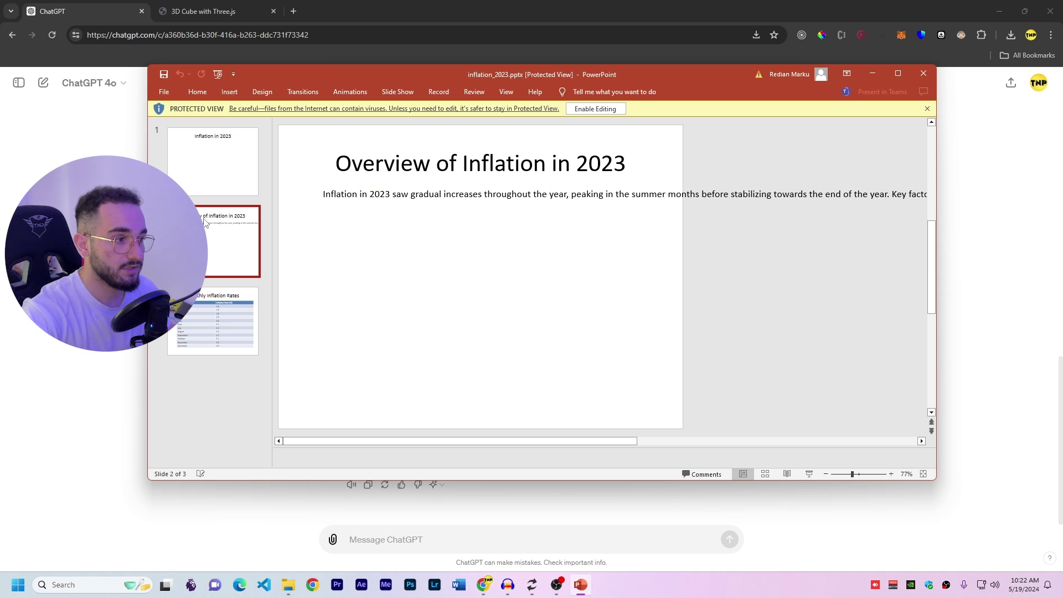
left_click(212, 163)
left_click(924, 74)
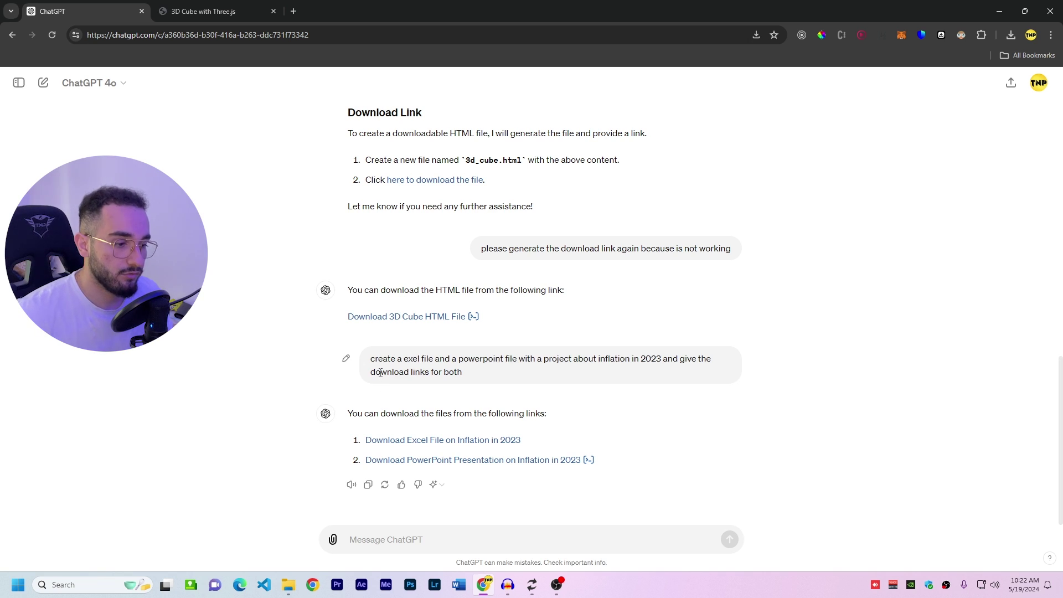
Search Google for gpt-4o in a new tab and open OpenAI's Hello GPT-4o page.
left_click(294, 11)
type("gpt-4")
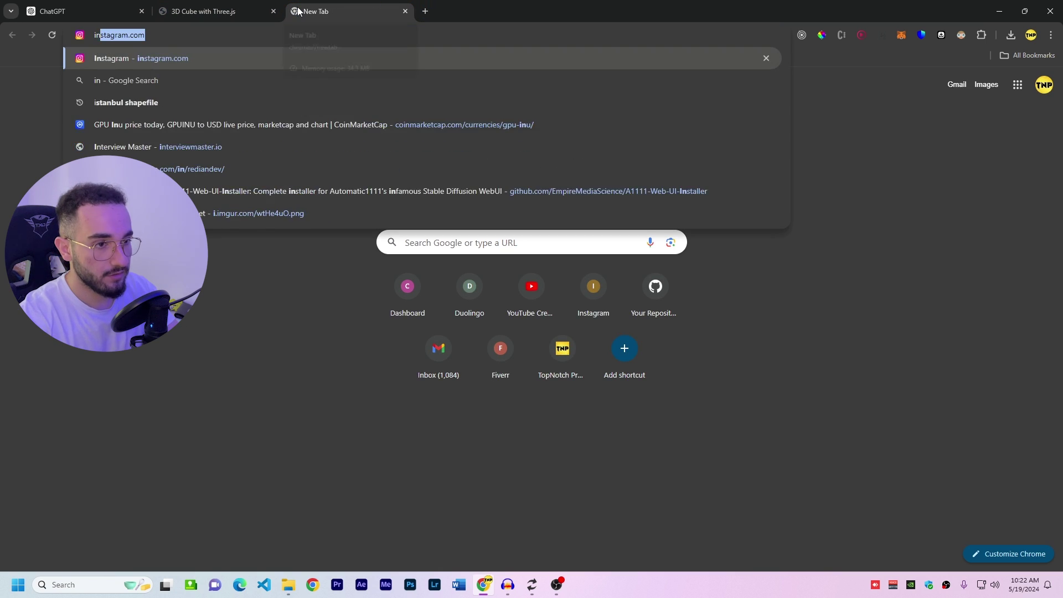
type("o")
key("Return")
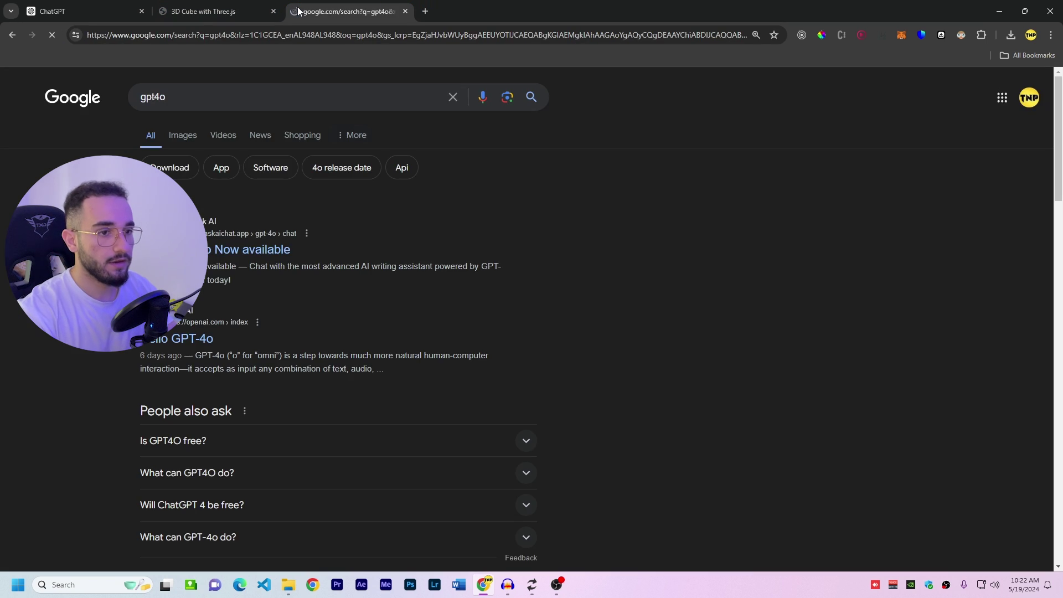
left_click(194, 335)
scroll(430, 410, "down", 6)
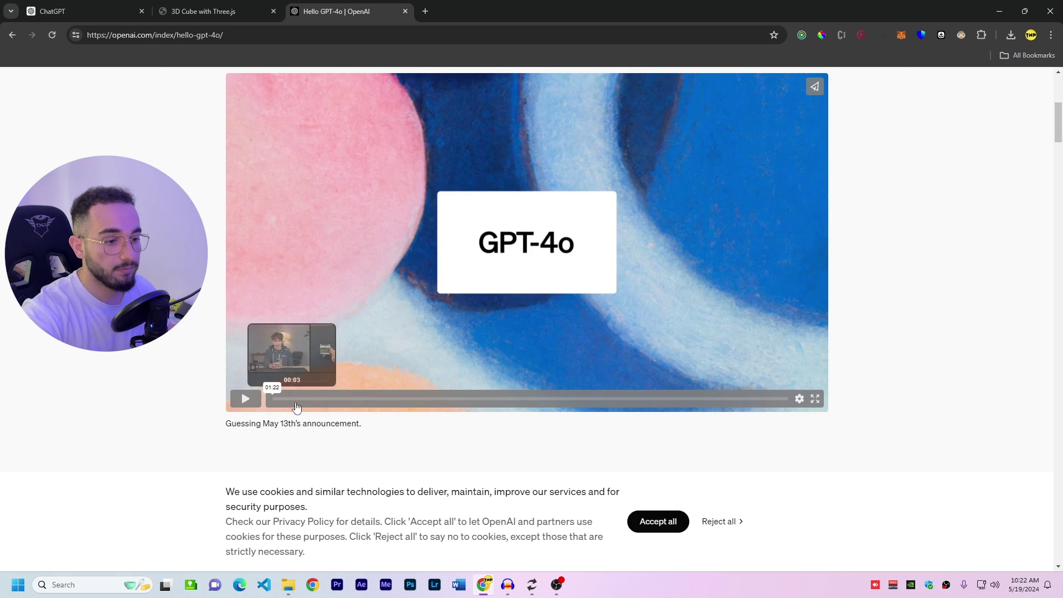
Play the GPT-4o intro video and read down through the demos, evaluations and limitations.
left_click(385, 400)
scroll(387, 402, "up", 1)
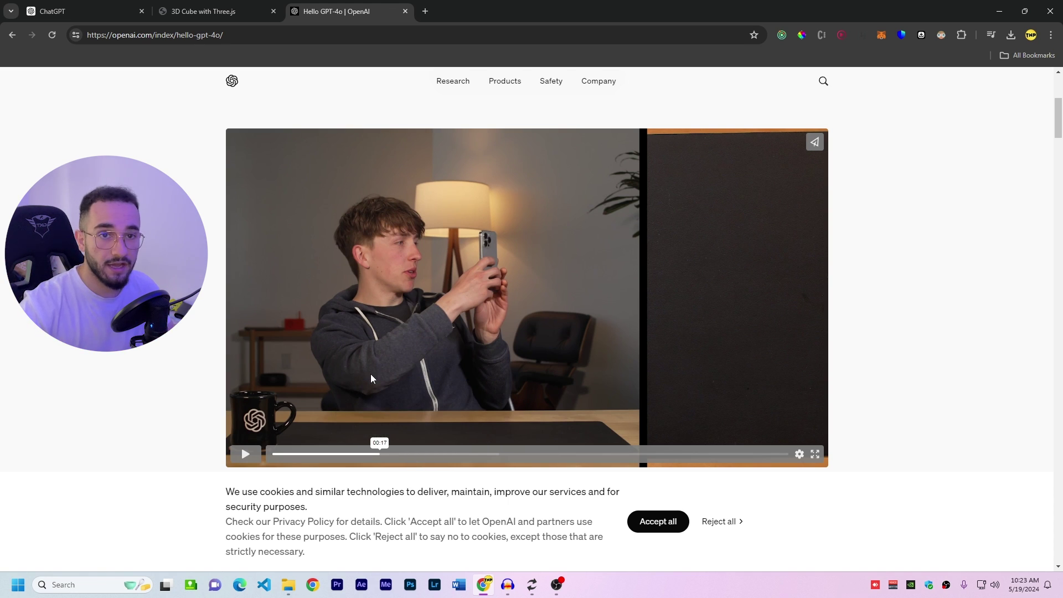
scroll(346, 304, "down", 10)
scroll(345, 303, "down", 2)
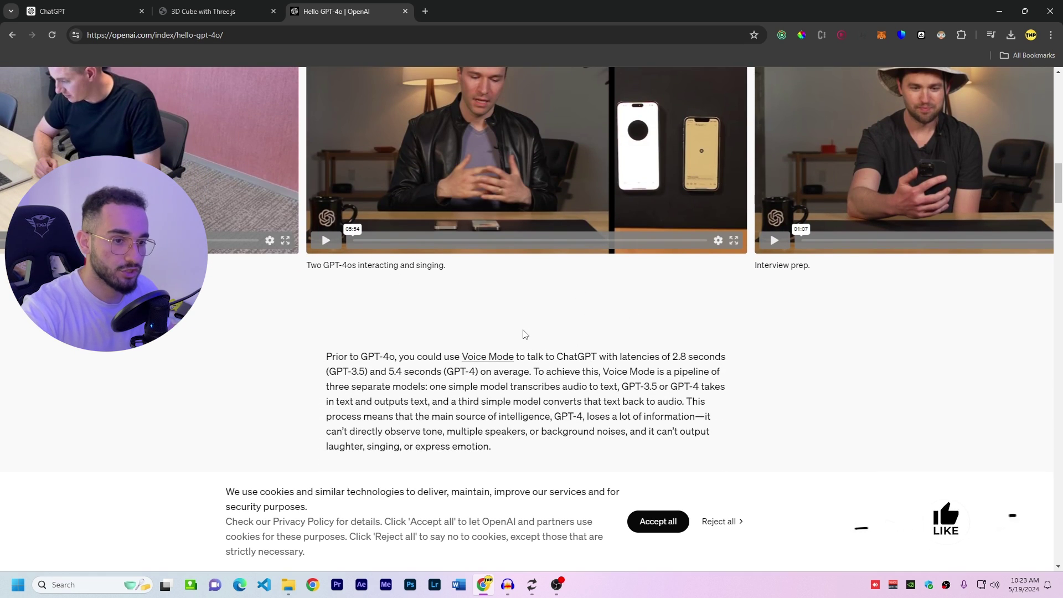
scroll(525, 335, "down", 15)
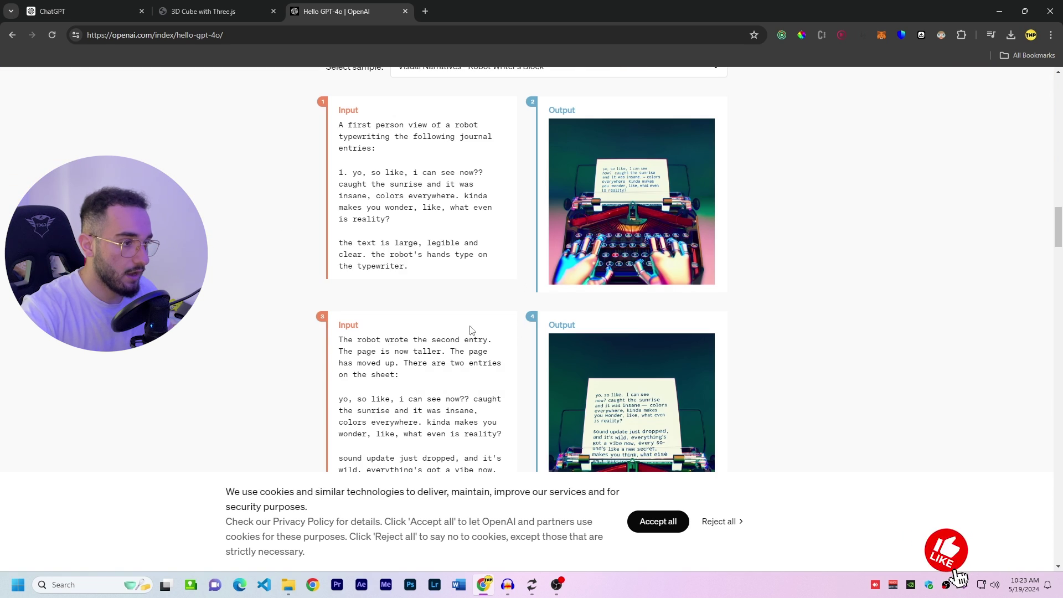
scroll(346, 301, "down", 5)
scroll(249, 320, "down", 15)
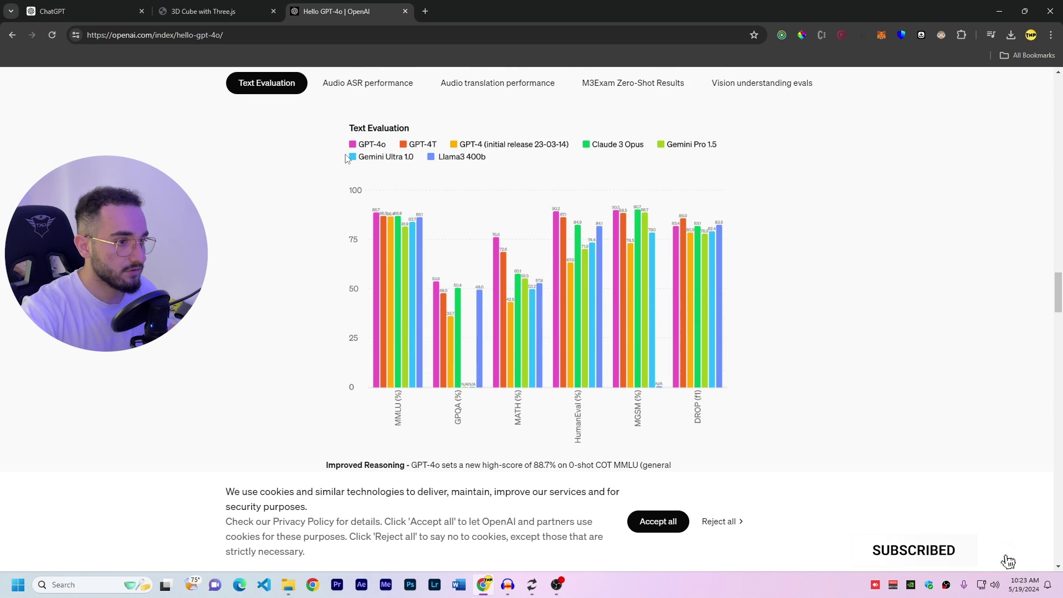
scroll(282, 260, "up", 1)
scroll(281, 260, "up", 1)
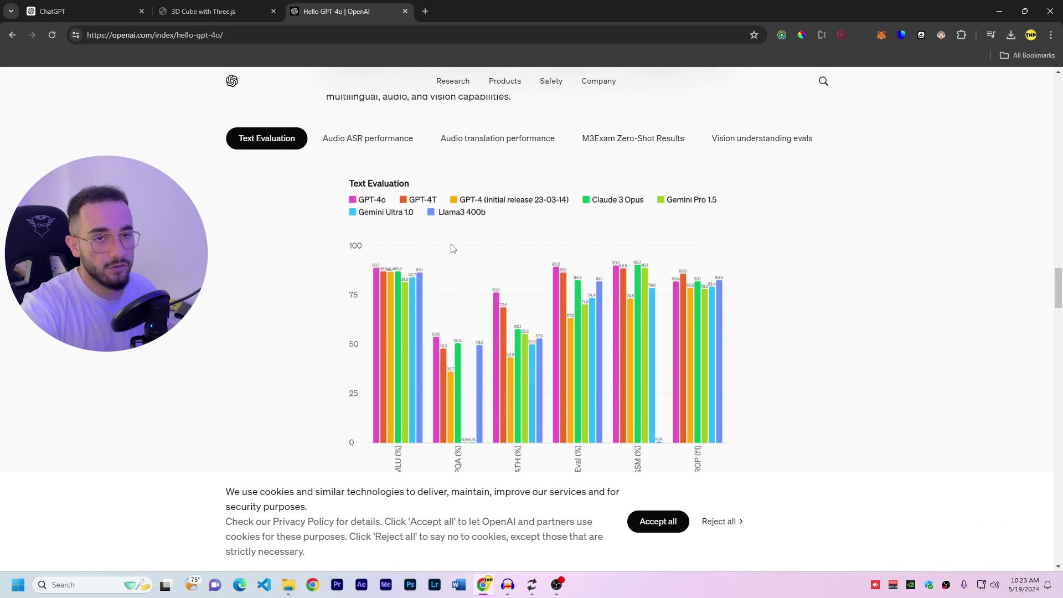
scroll(452, 248, "down", 20)
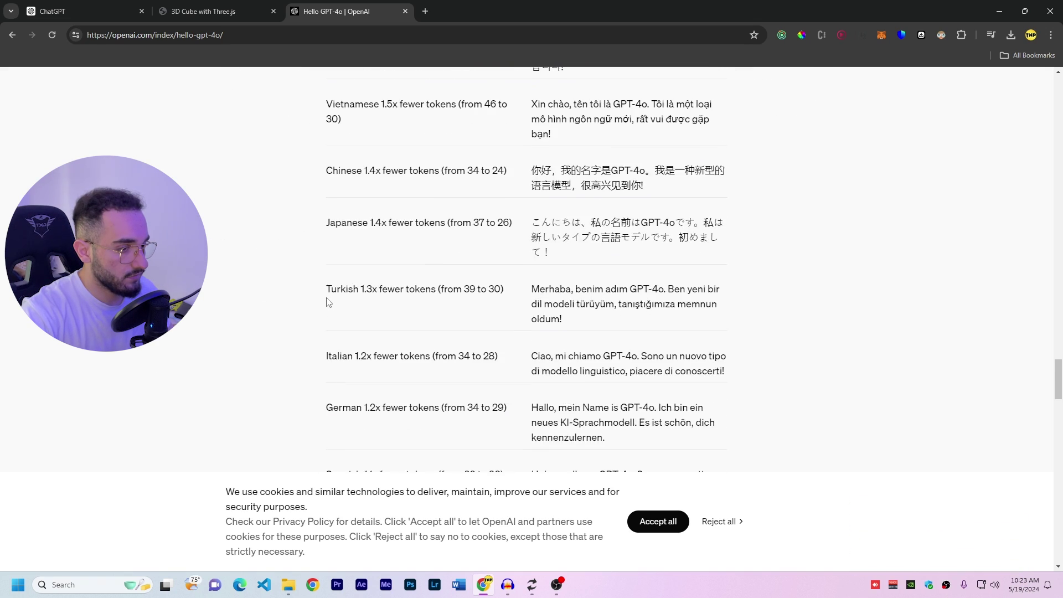
scroll(326, 302, "down", 15)
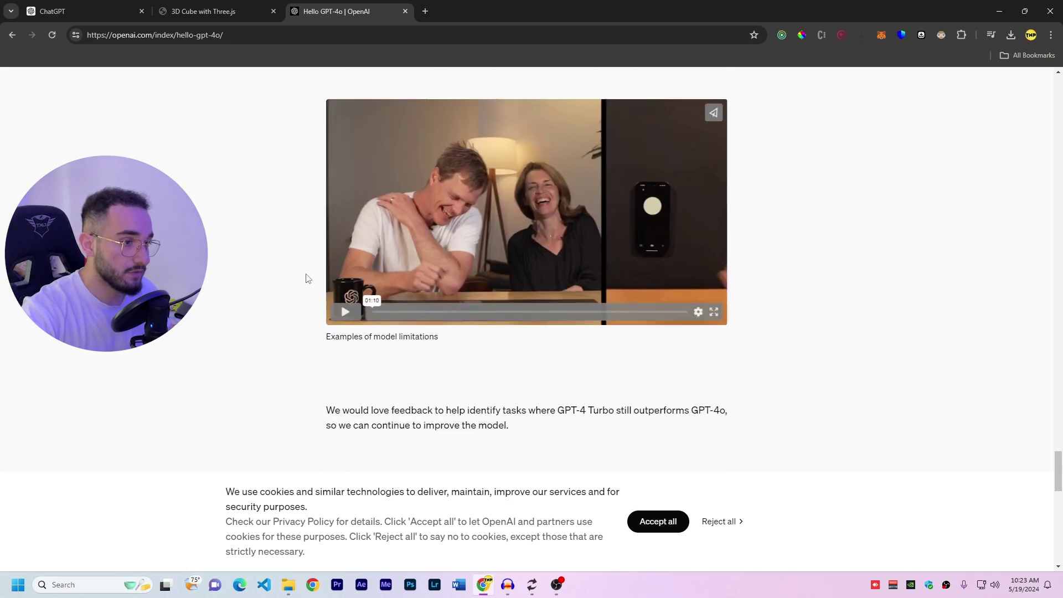